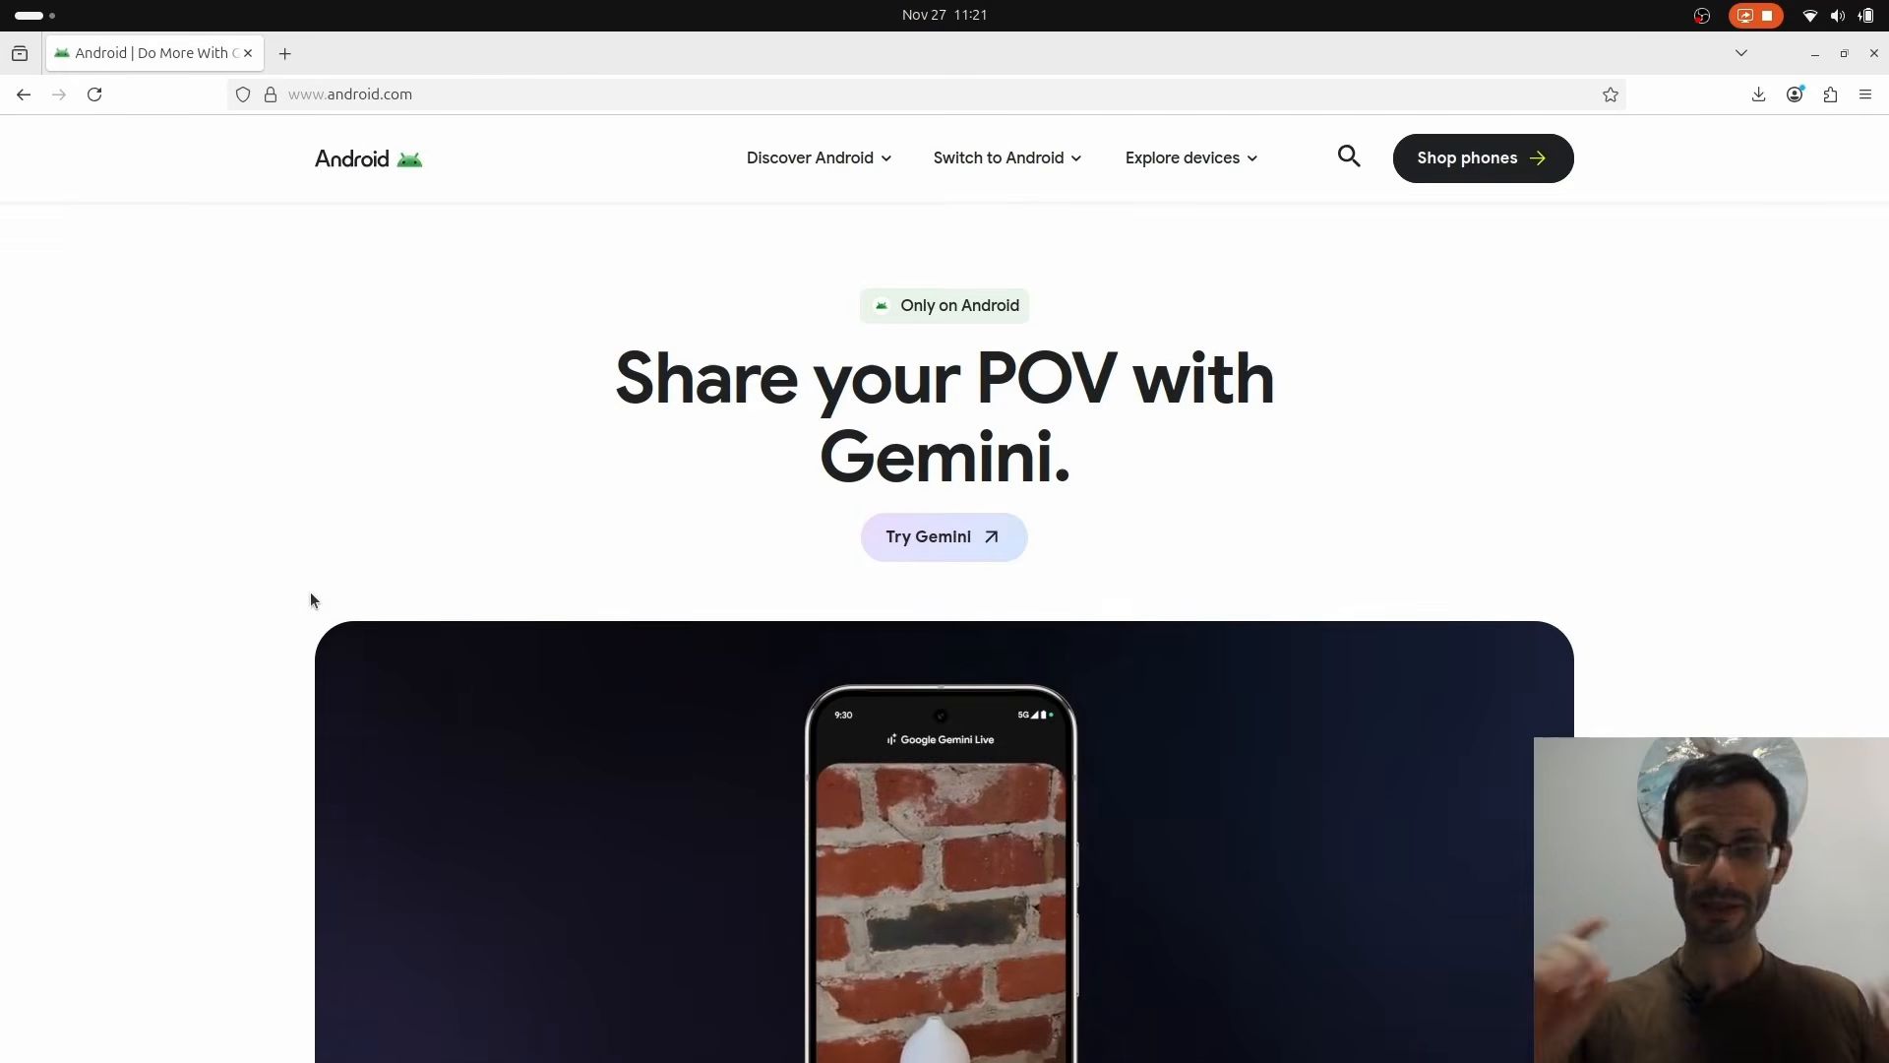
From the Android homepage footer, open the developer resources and go to the Android Studio download page
scroll(310, 598, down, 7)
scroll(310, 598, down, 20)
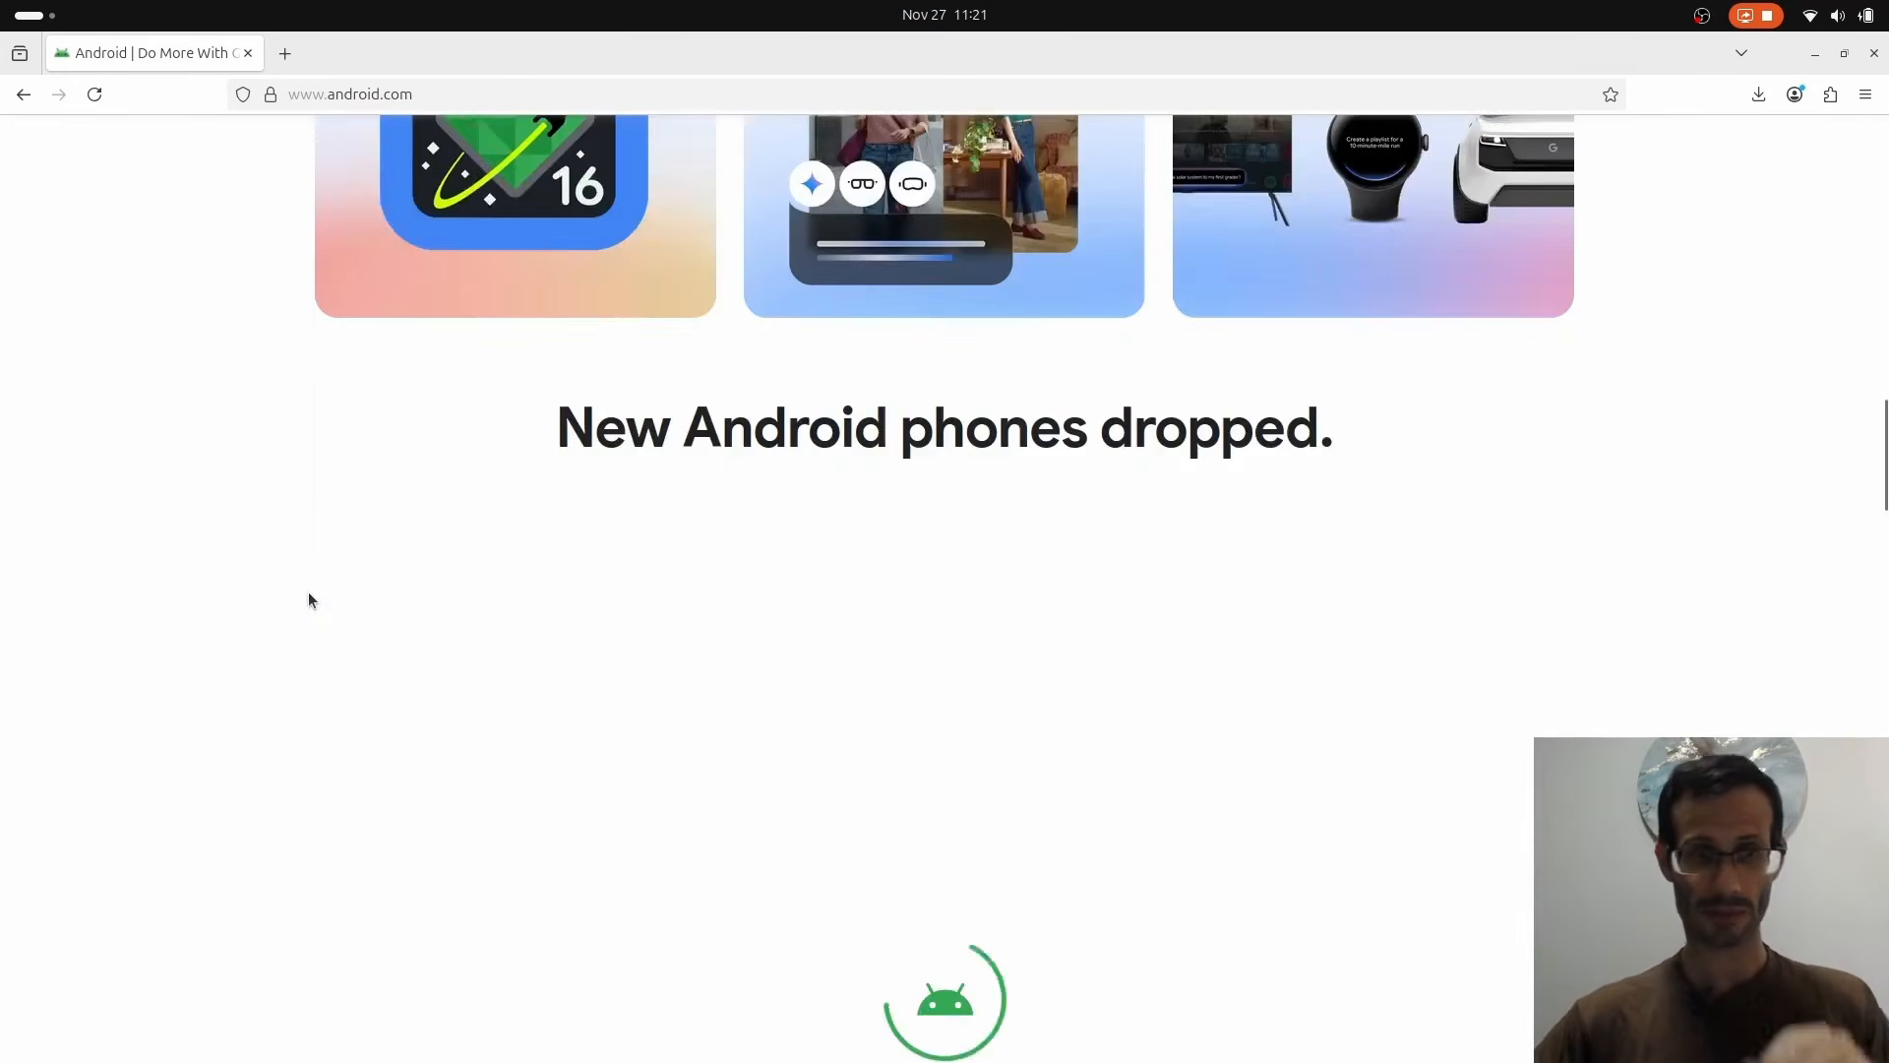
scroll(982, 641, up, 4)
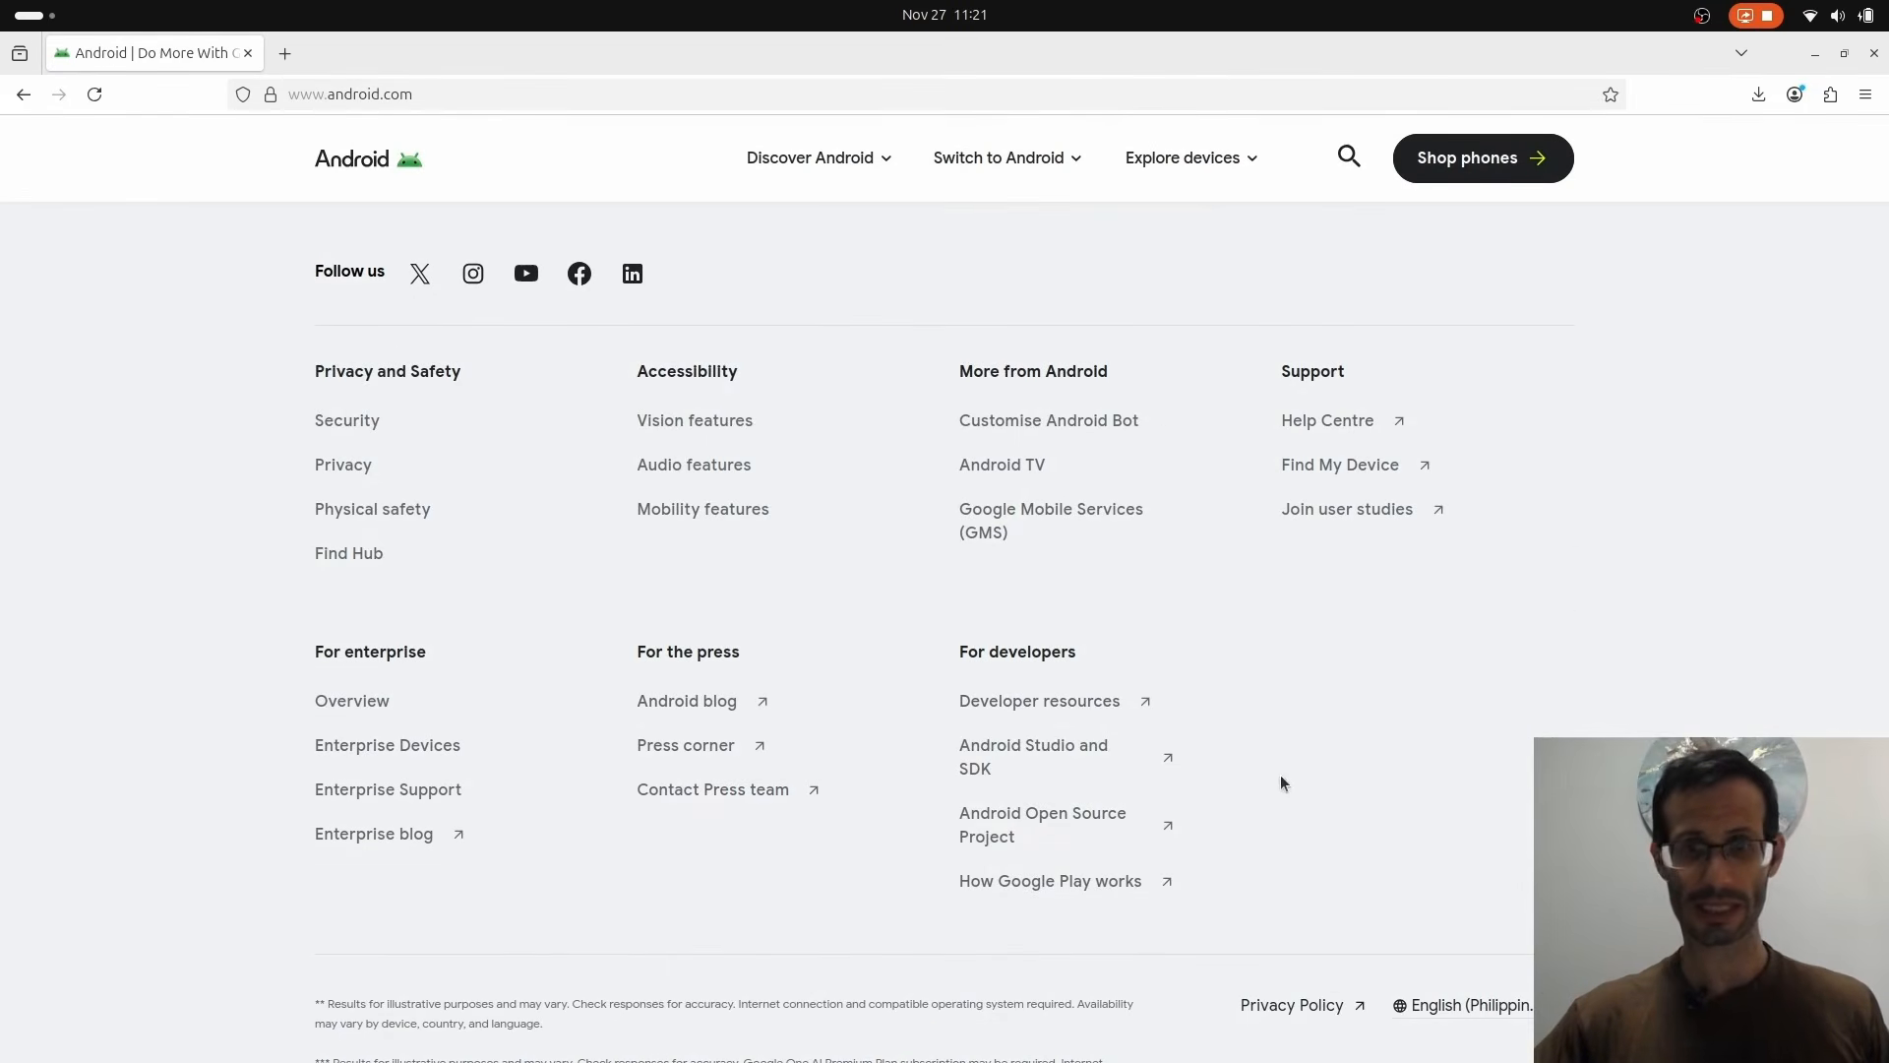
click(1042, 715)
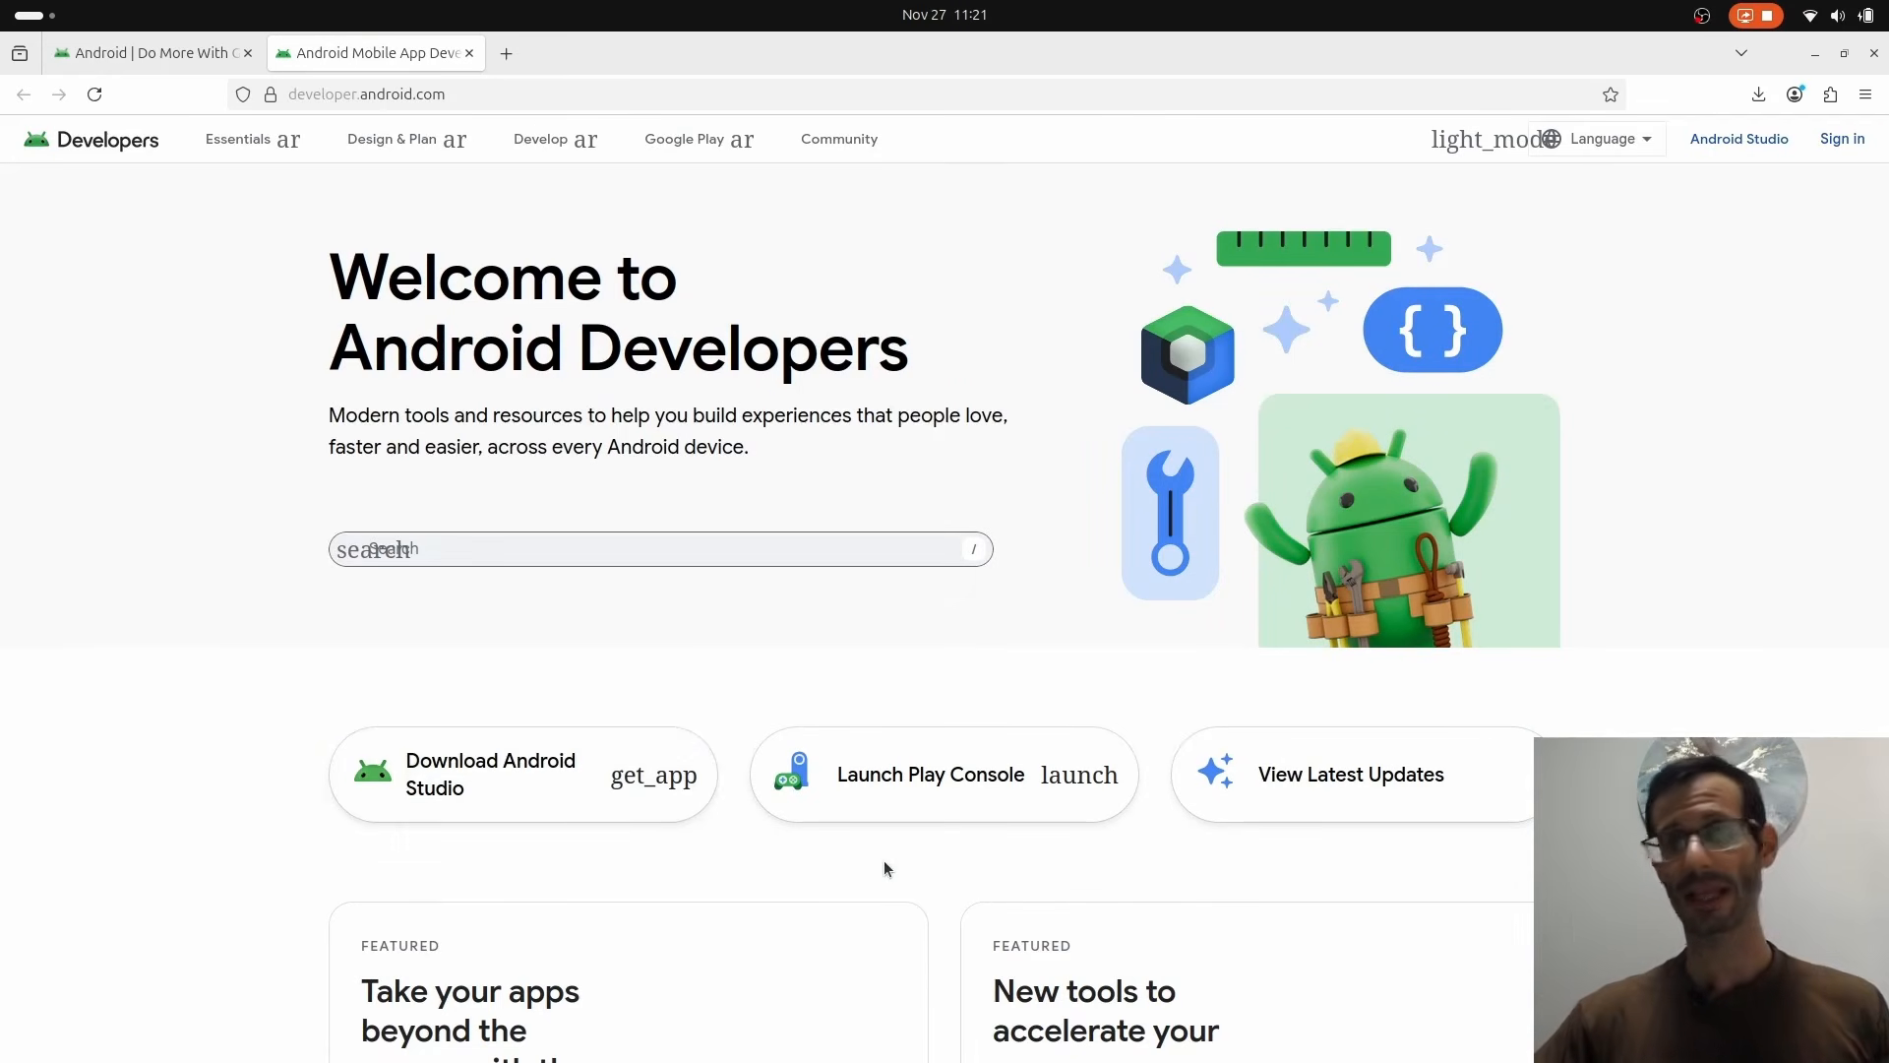
click(526, 777)
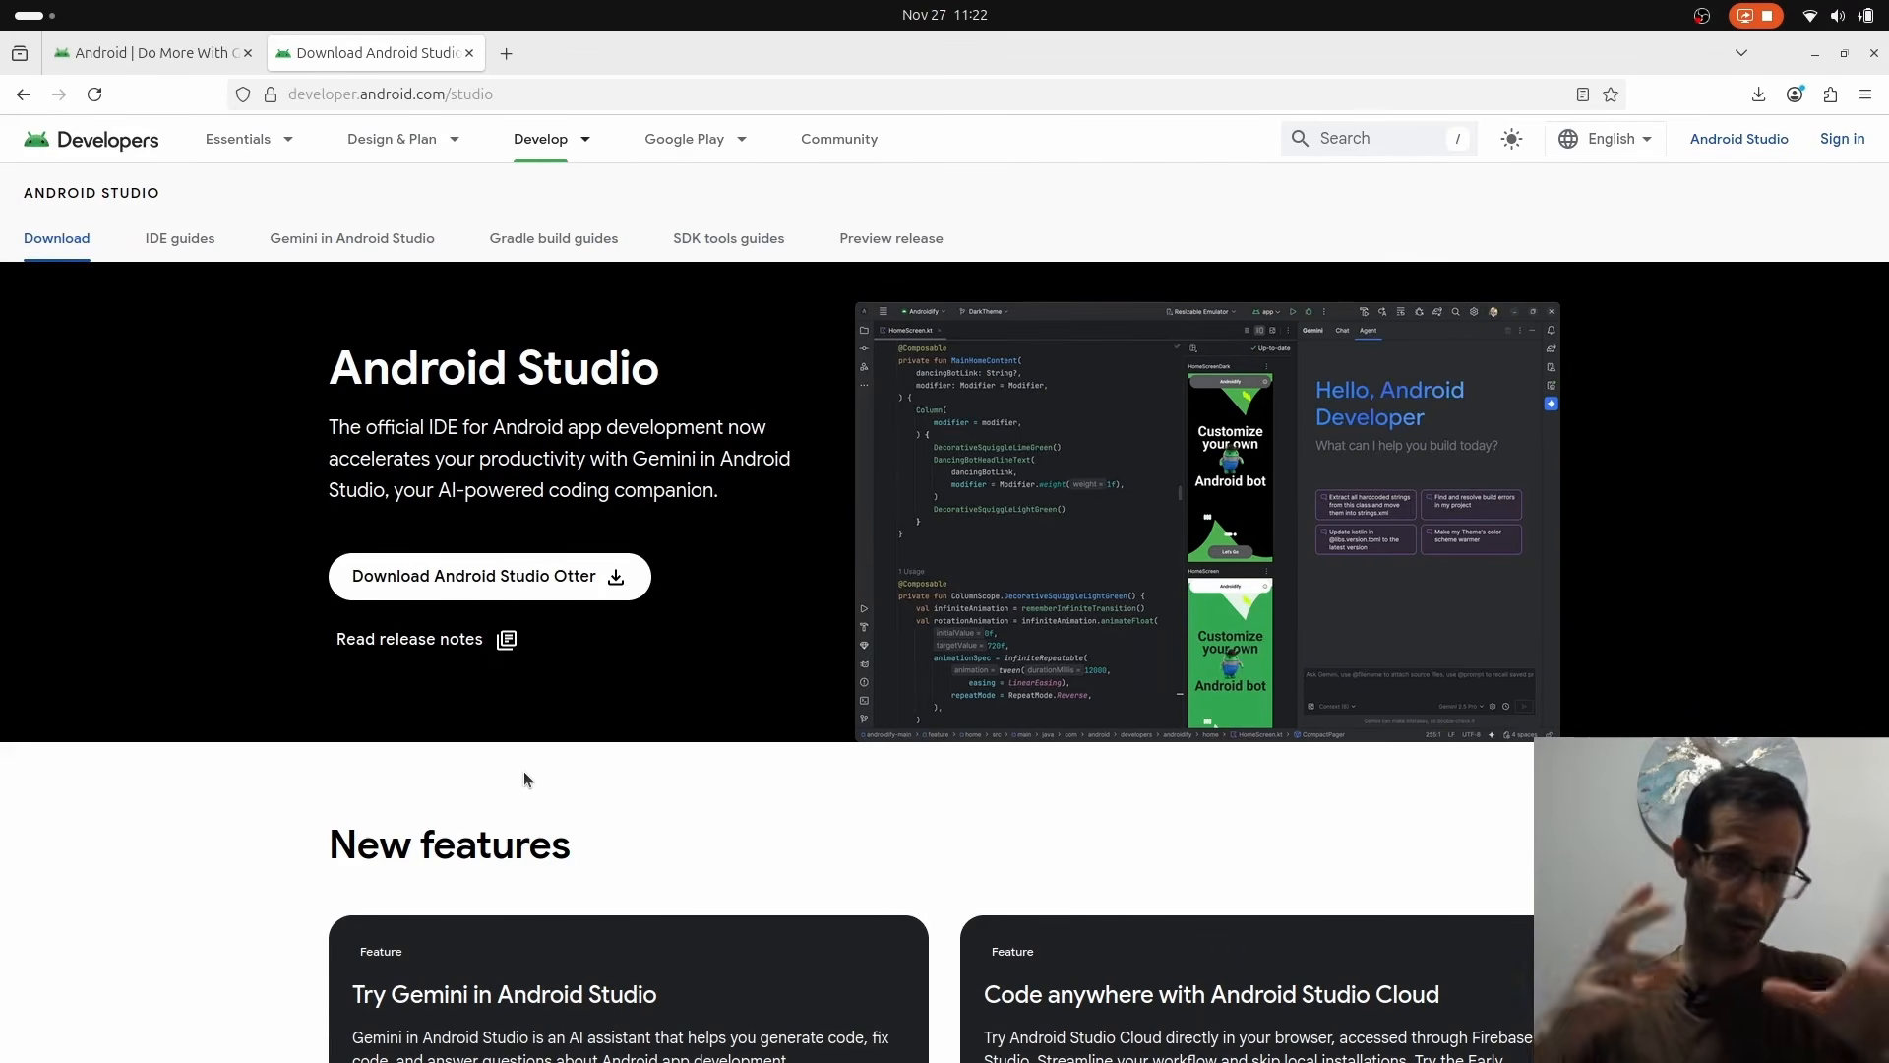
Agree to the terms and conditions and download Android Studio Otter 2025.2.1 Patch 1 for Linux
click(552, 589)
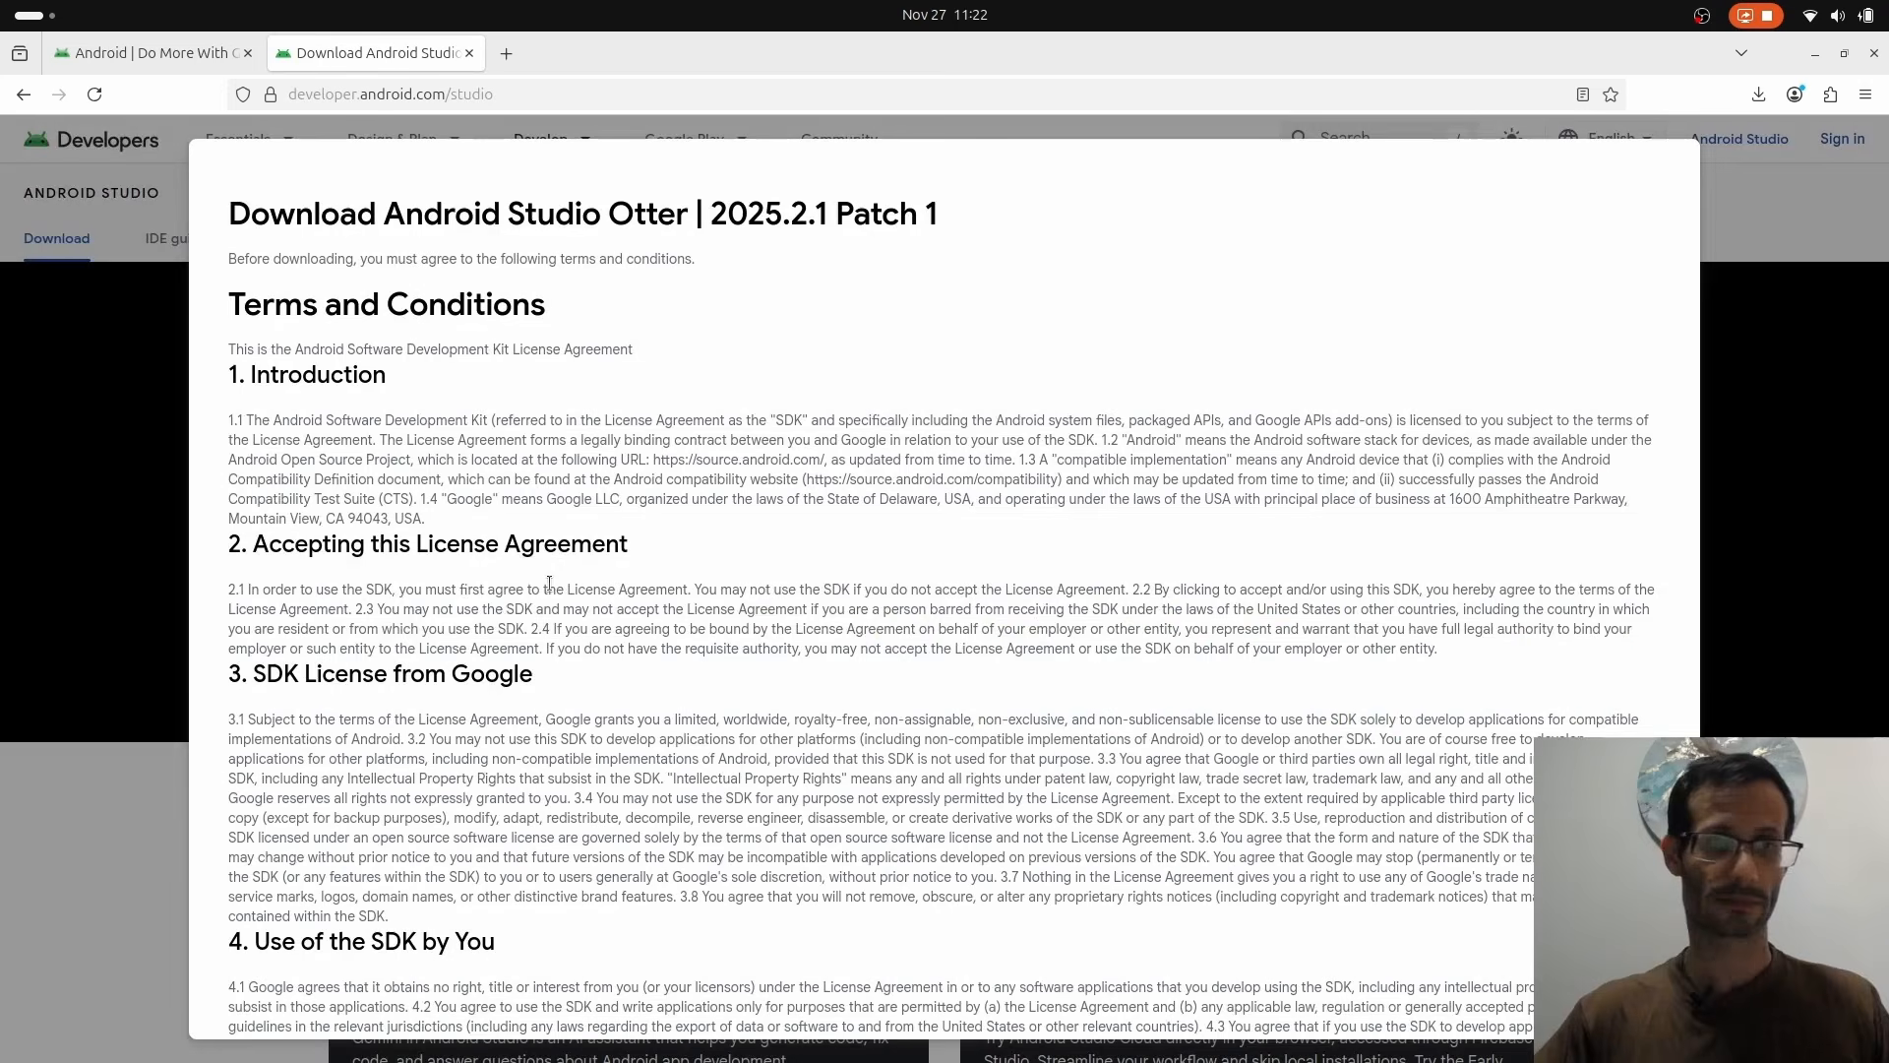
scroll(793, 627, down, 20)
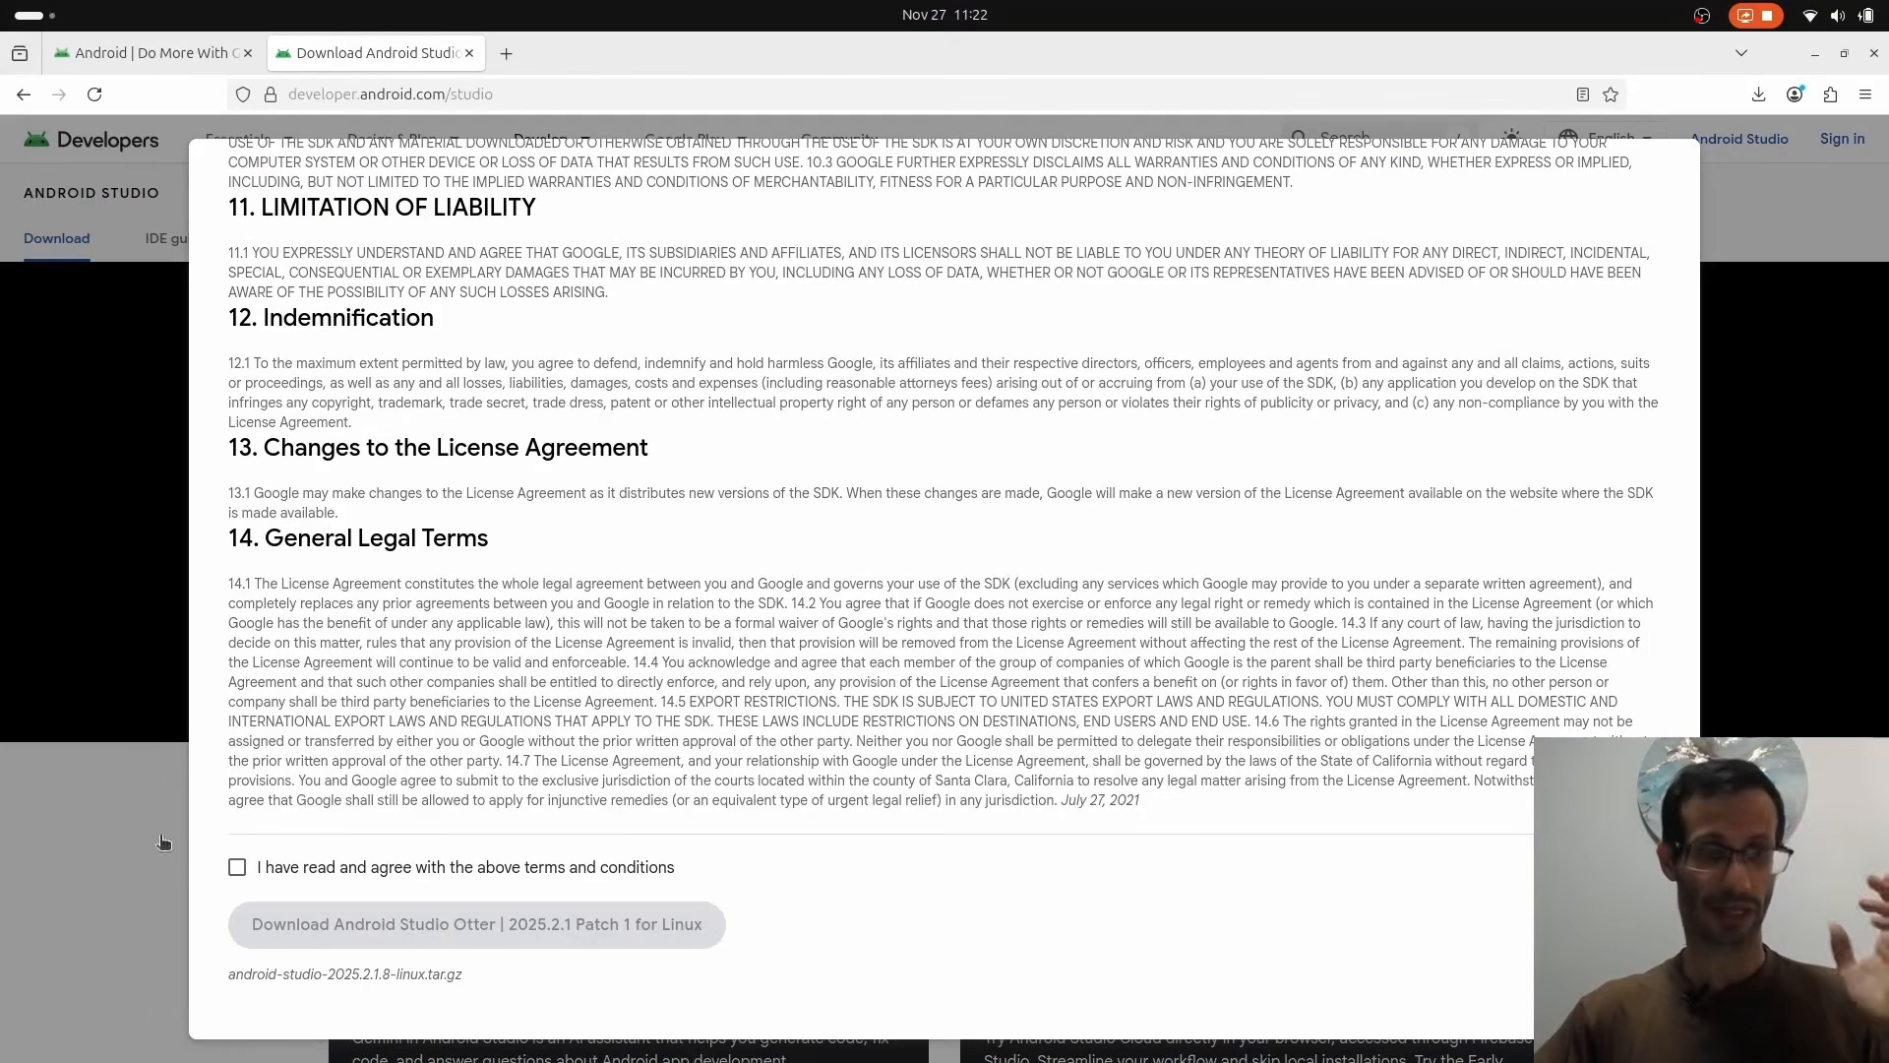
click(238, 867)
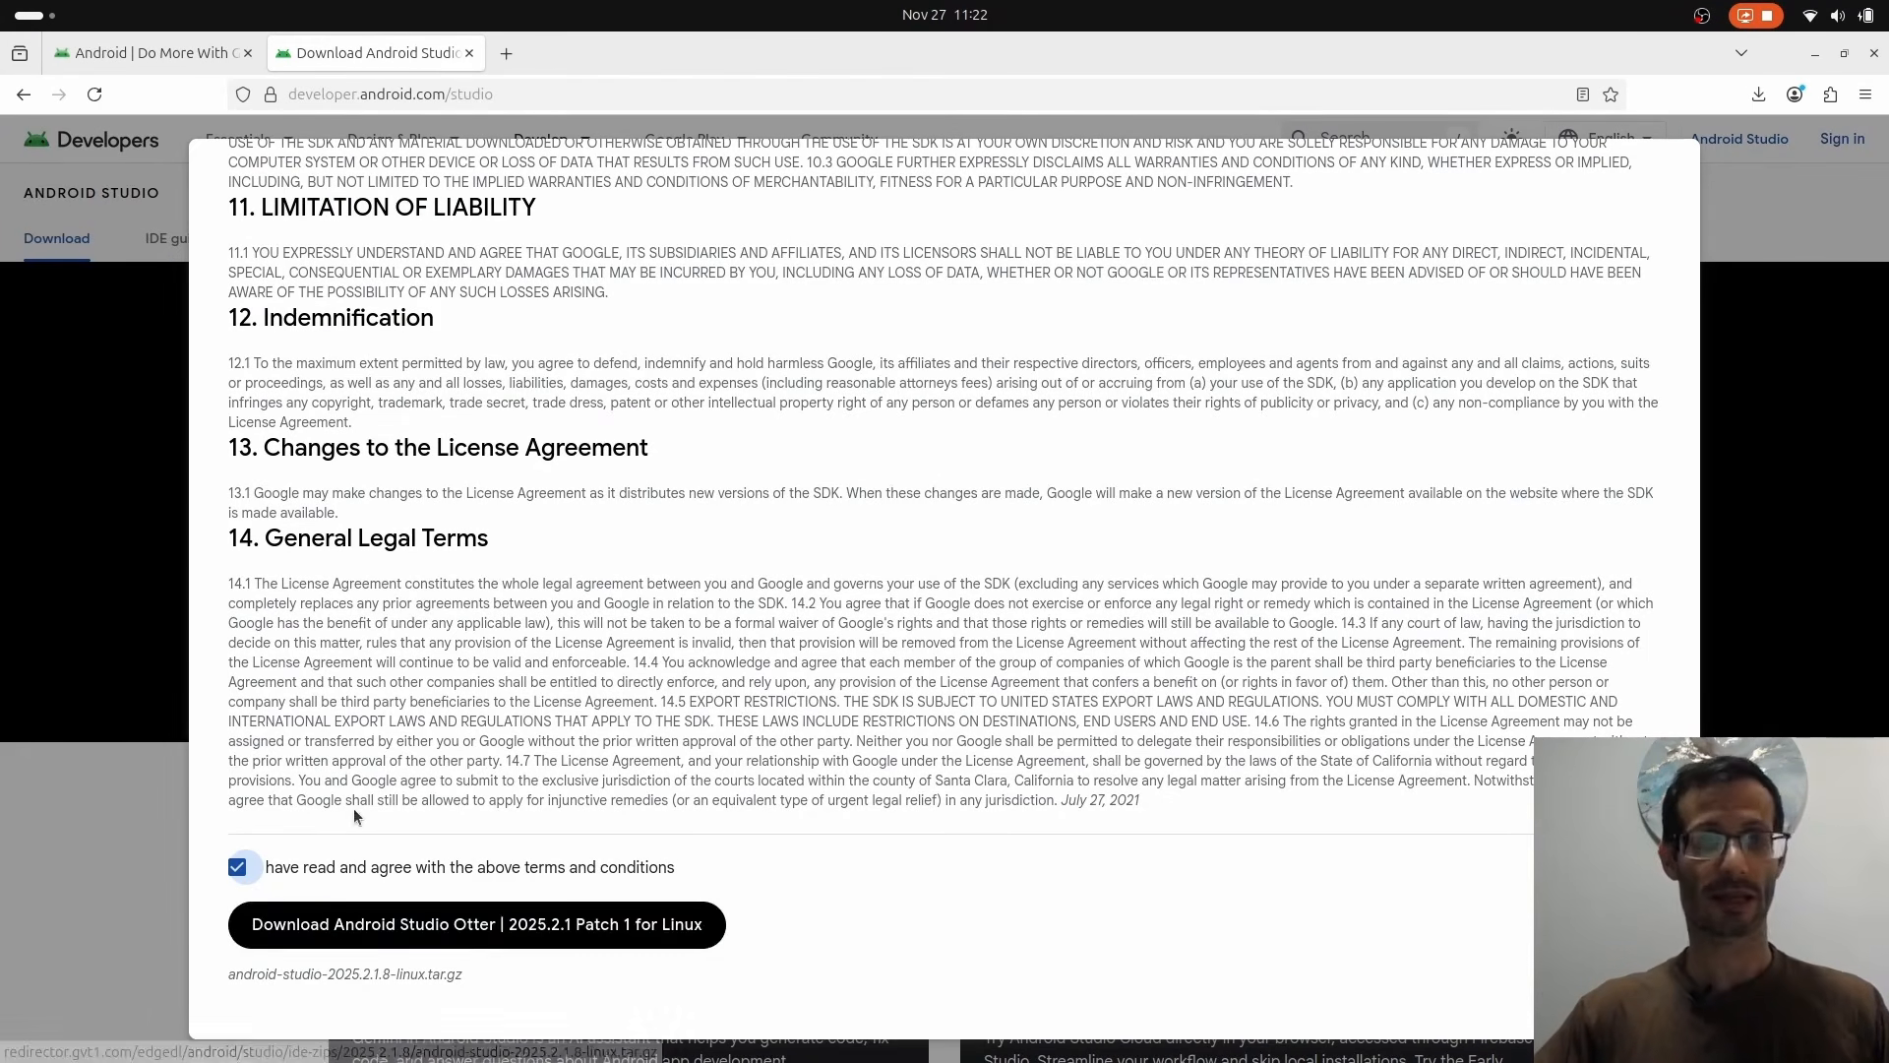
click(391, 934)
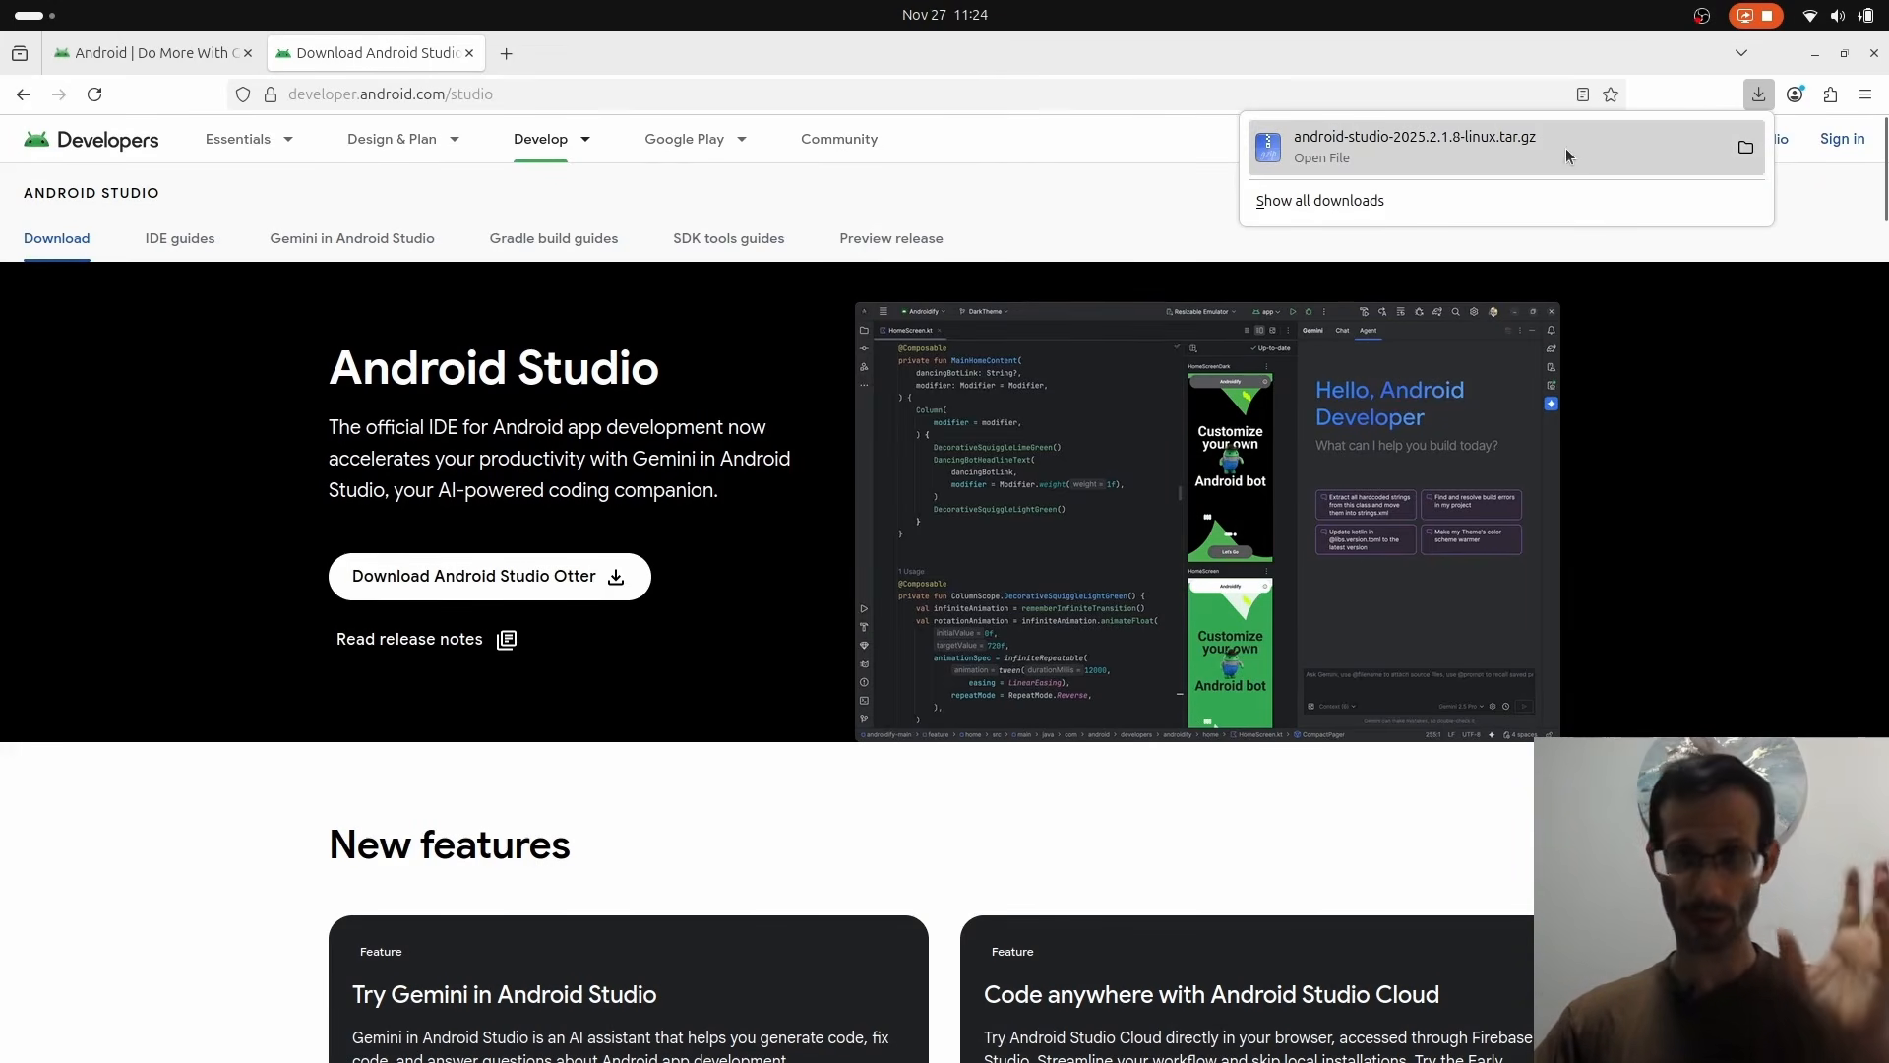
Show the downloaded android-studio-2025.2.1.8-linux.tar.gz in its folder and extract it there
click(1746, 145)
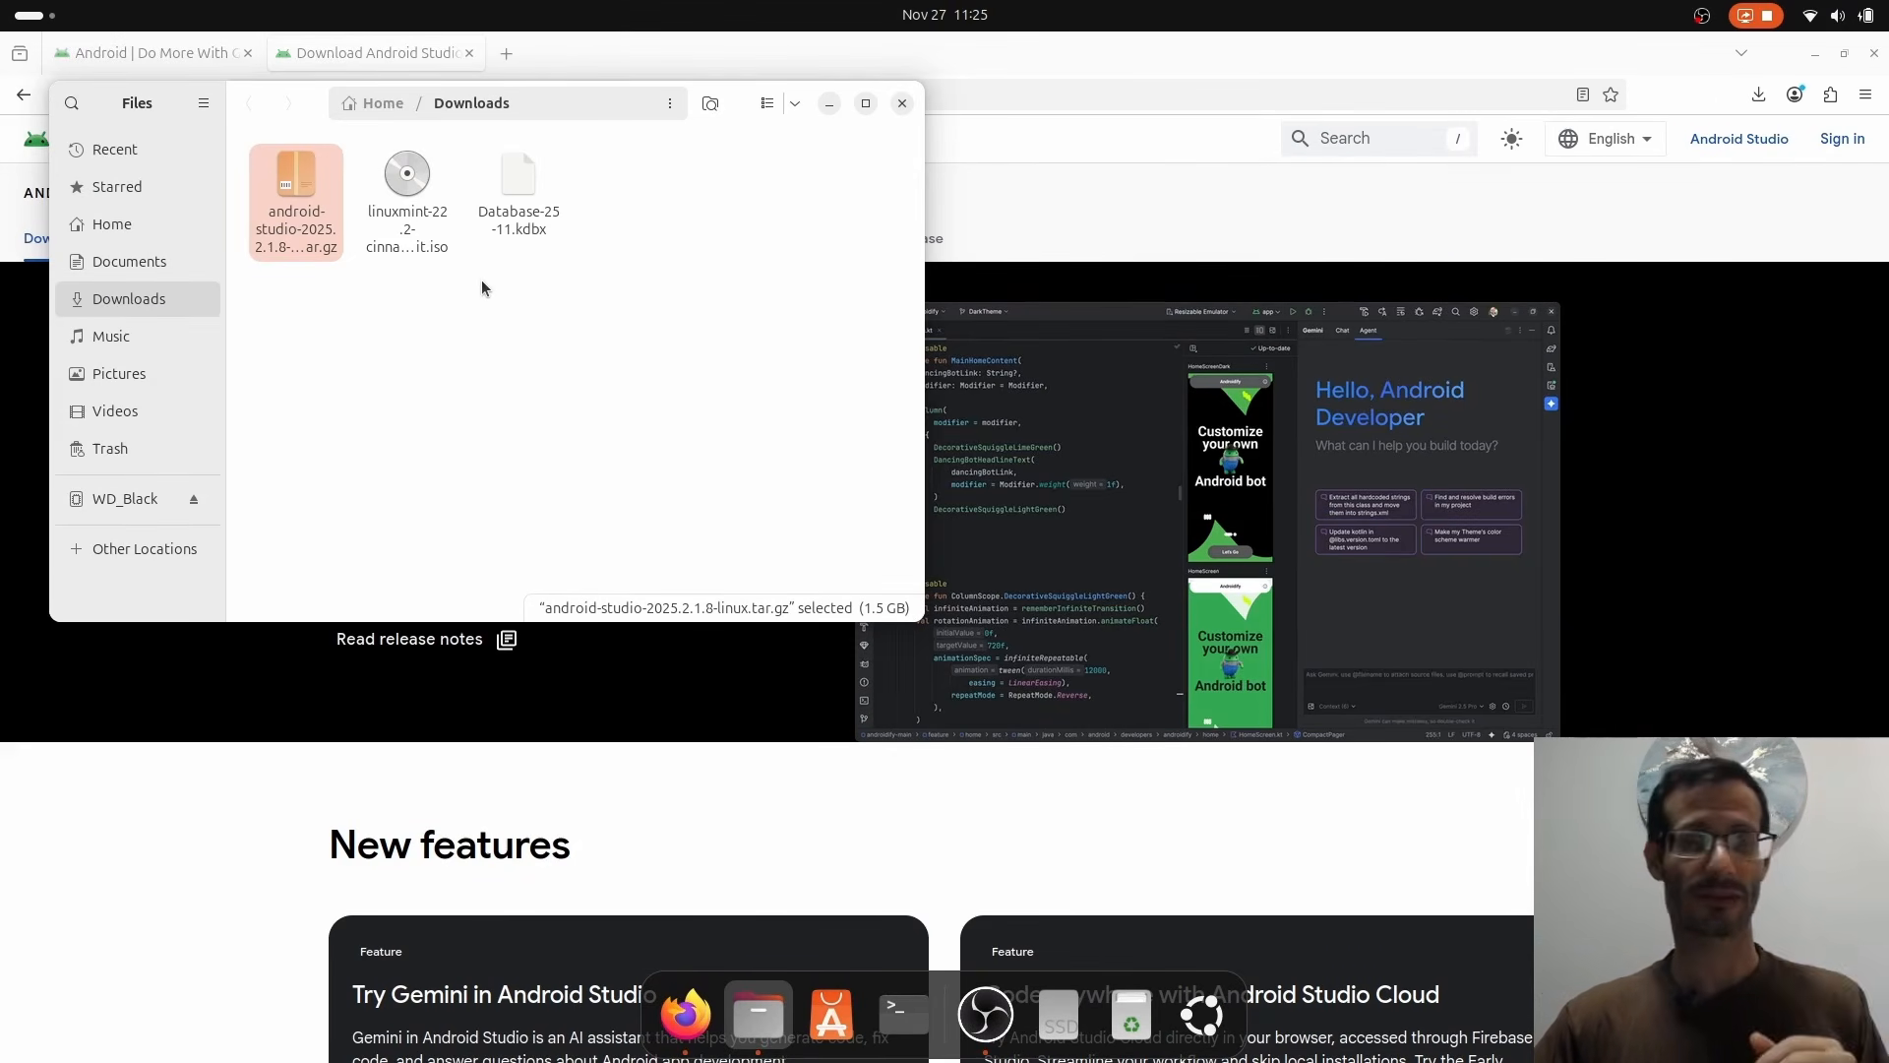
right_click(304, 190)
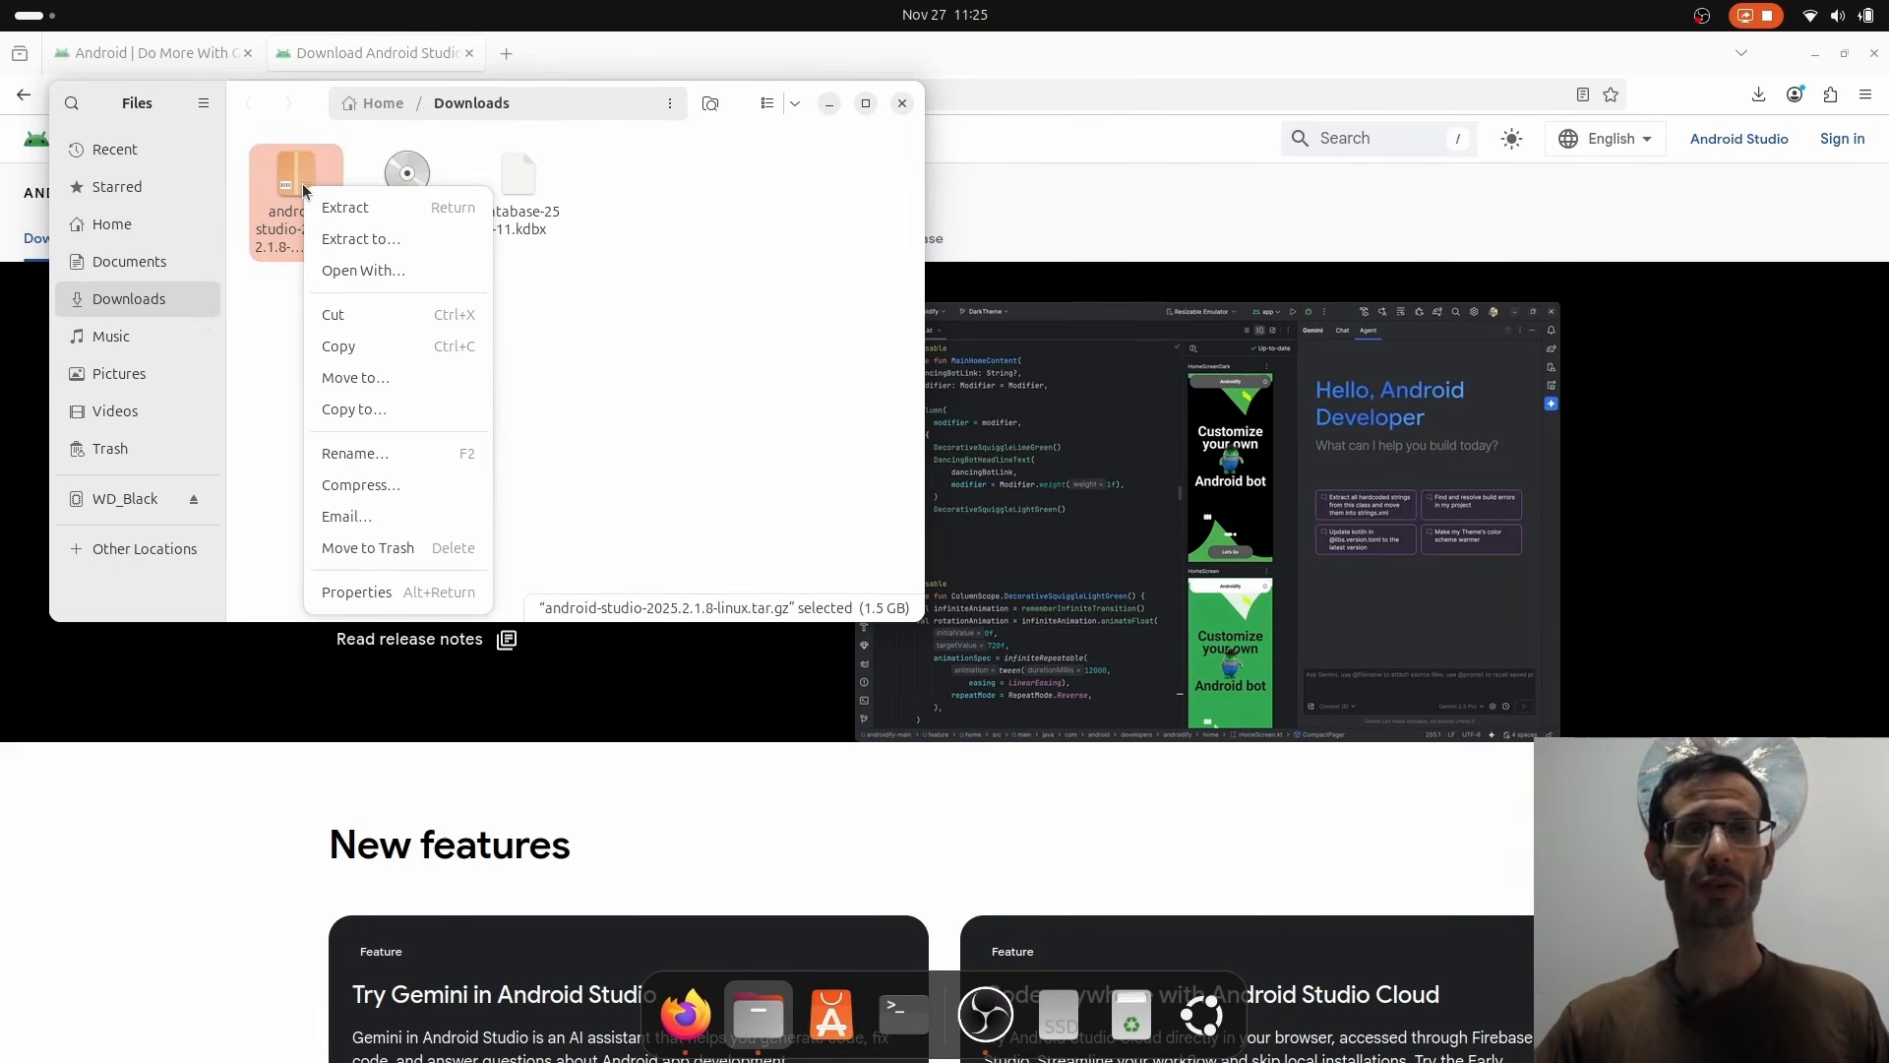
click(342, 207)
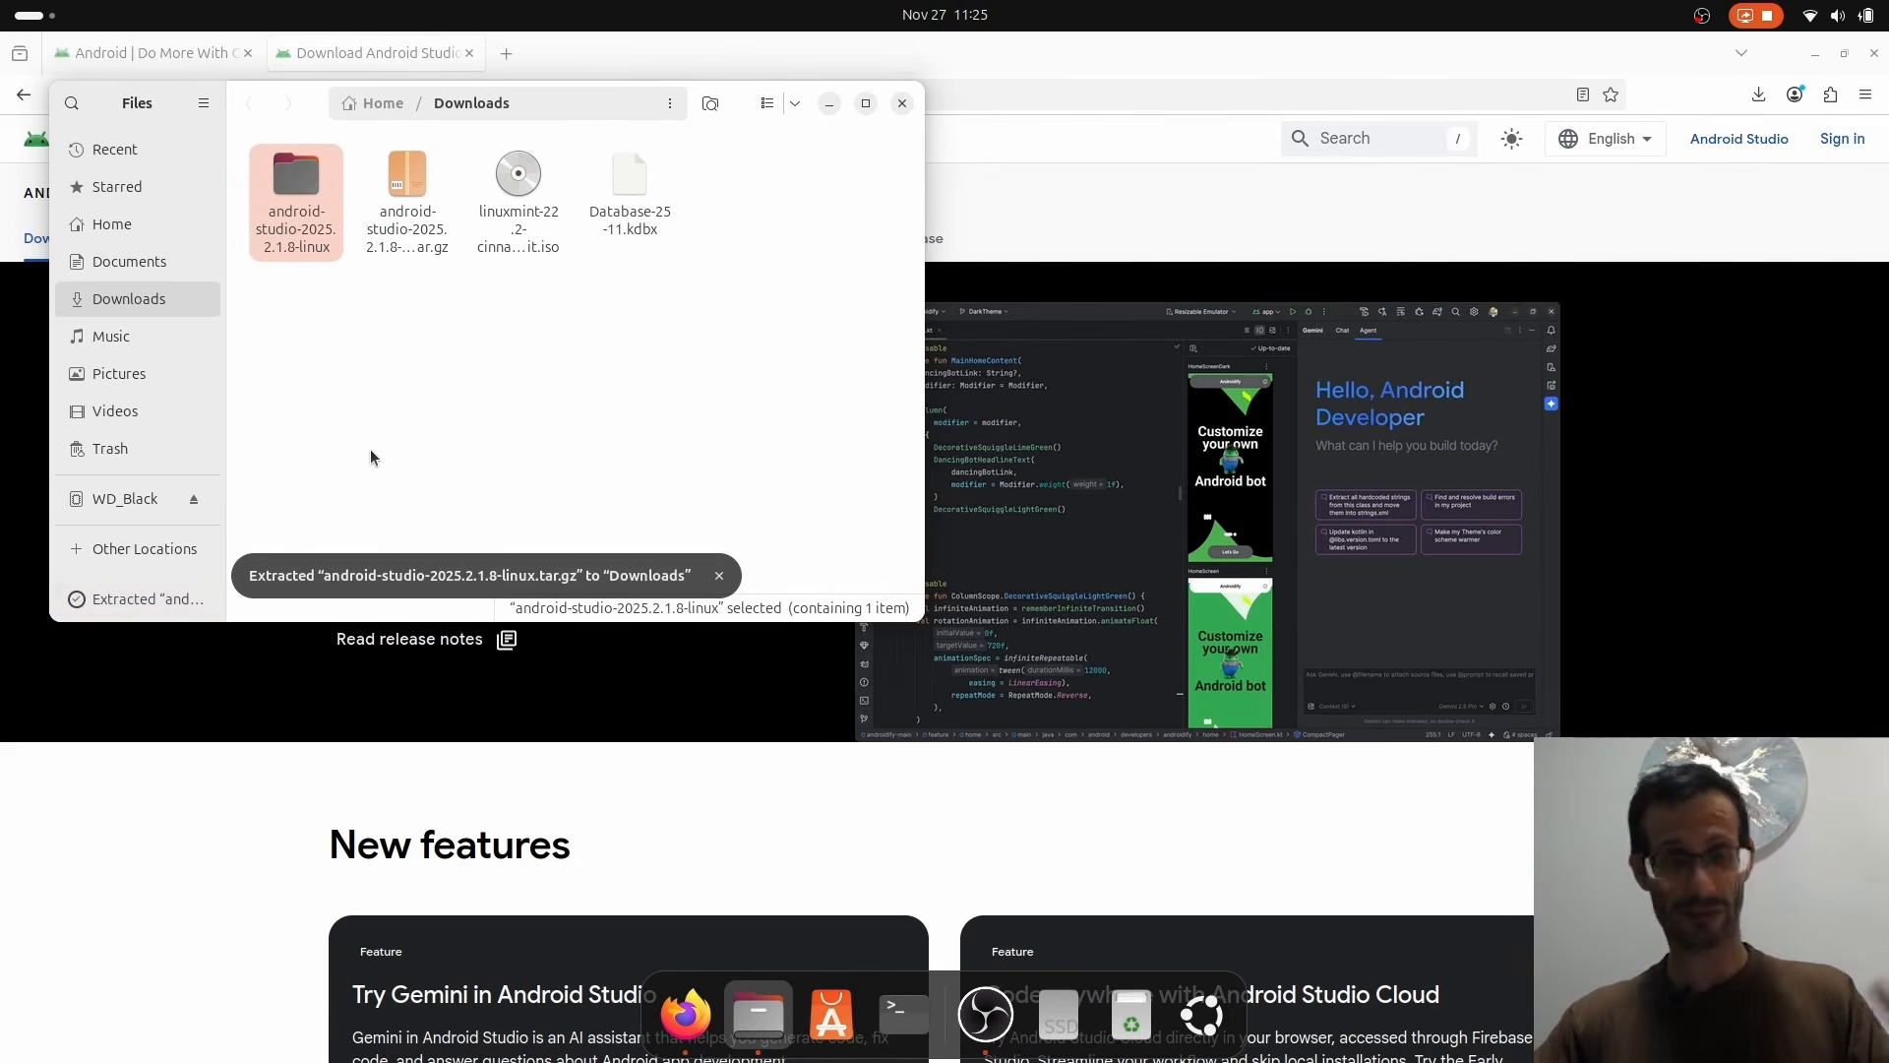
Move the android-studio folder out of the extracted android-studio-2025.2.1.8-linux folder into the Home folder
double_click(295, 191)
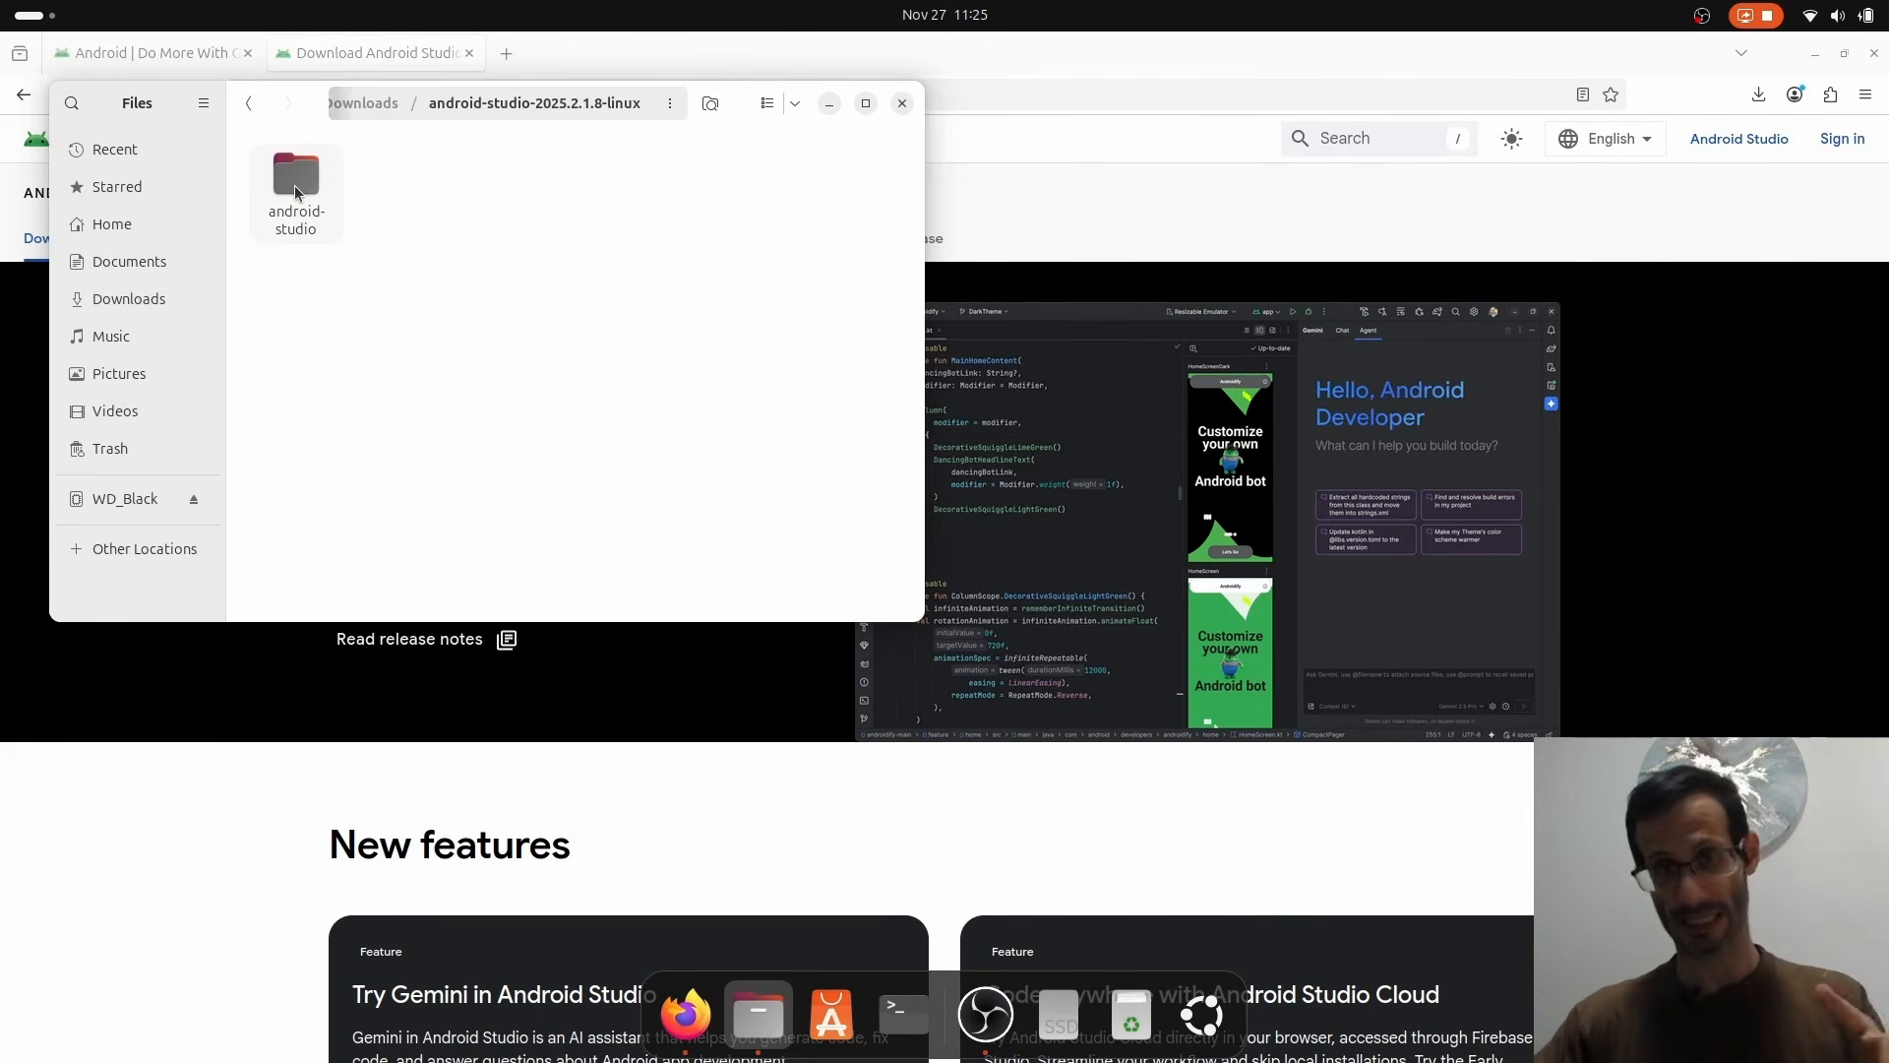
click(295, 186)
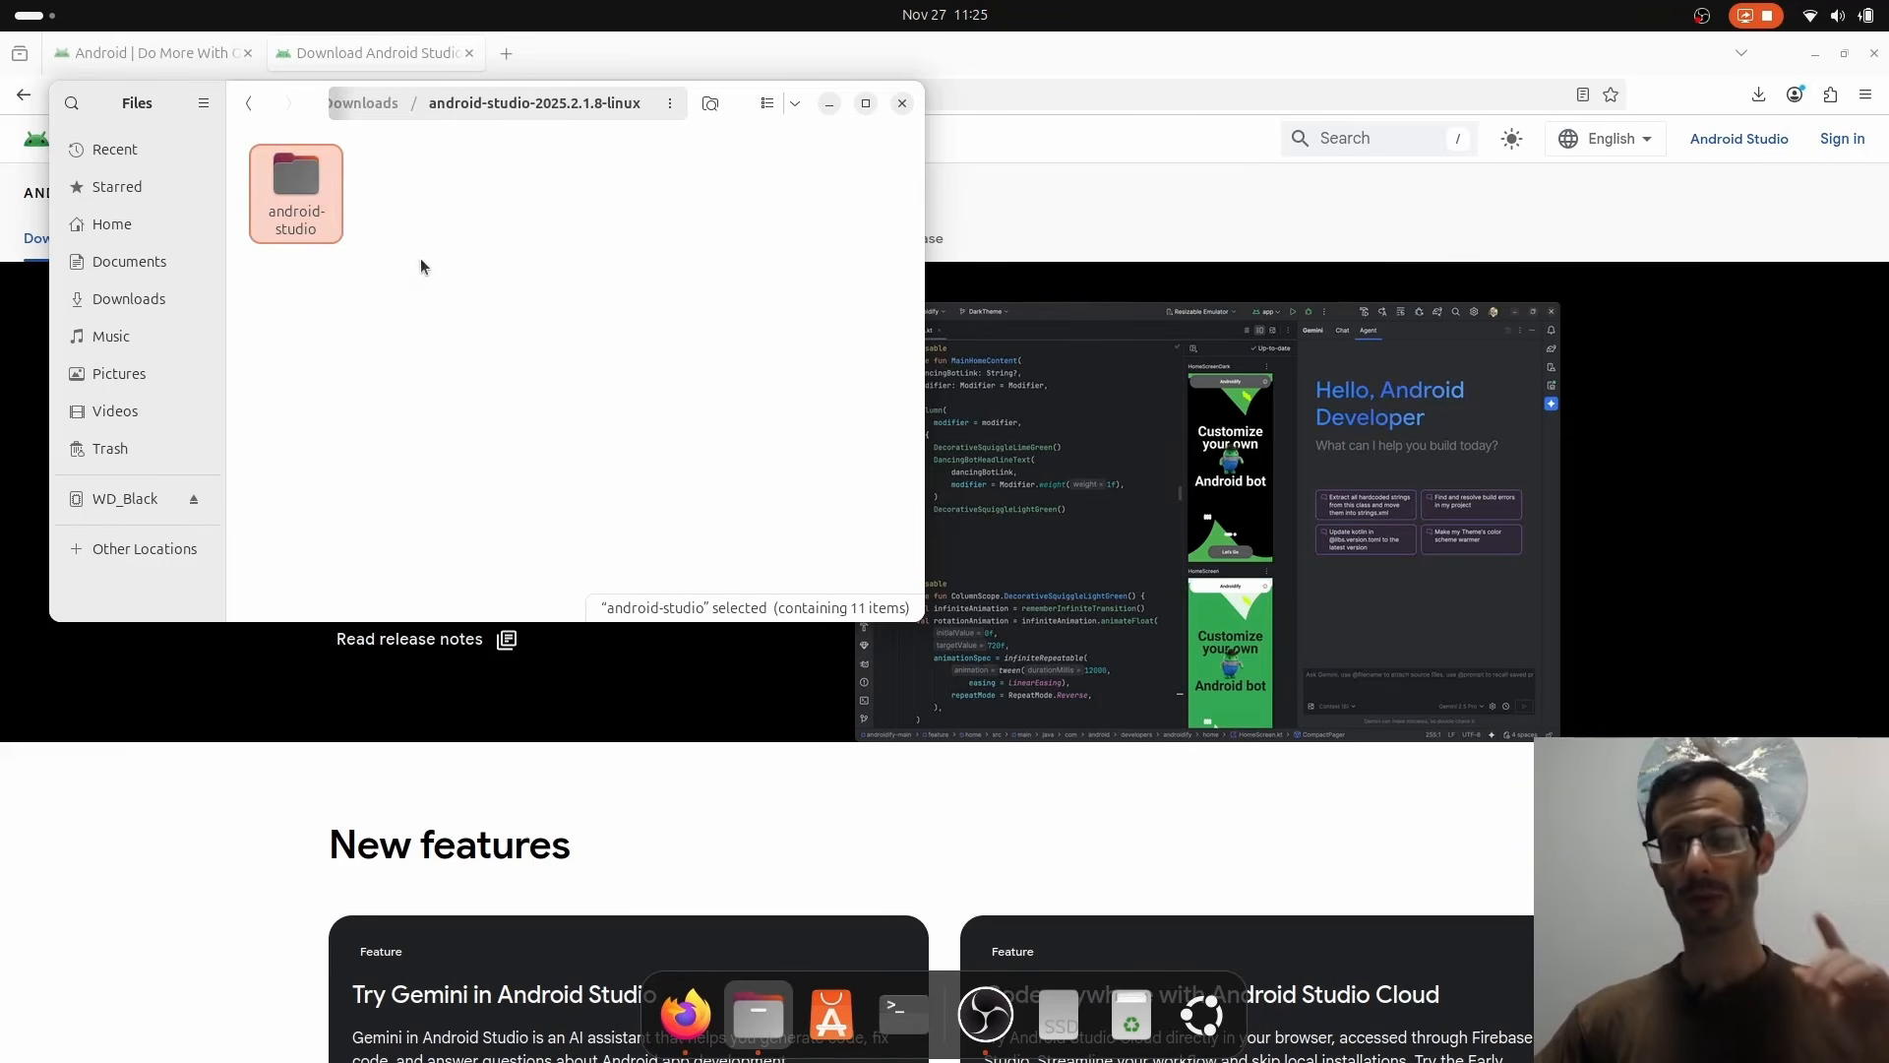
right_click(297, 184)
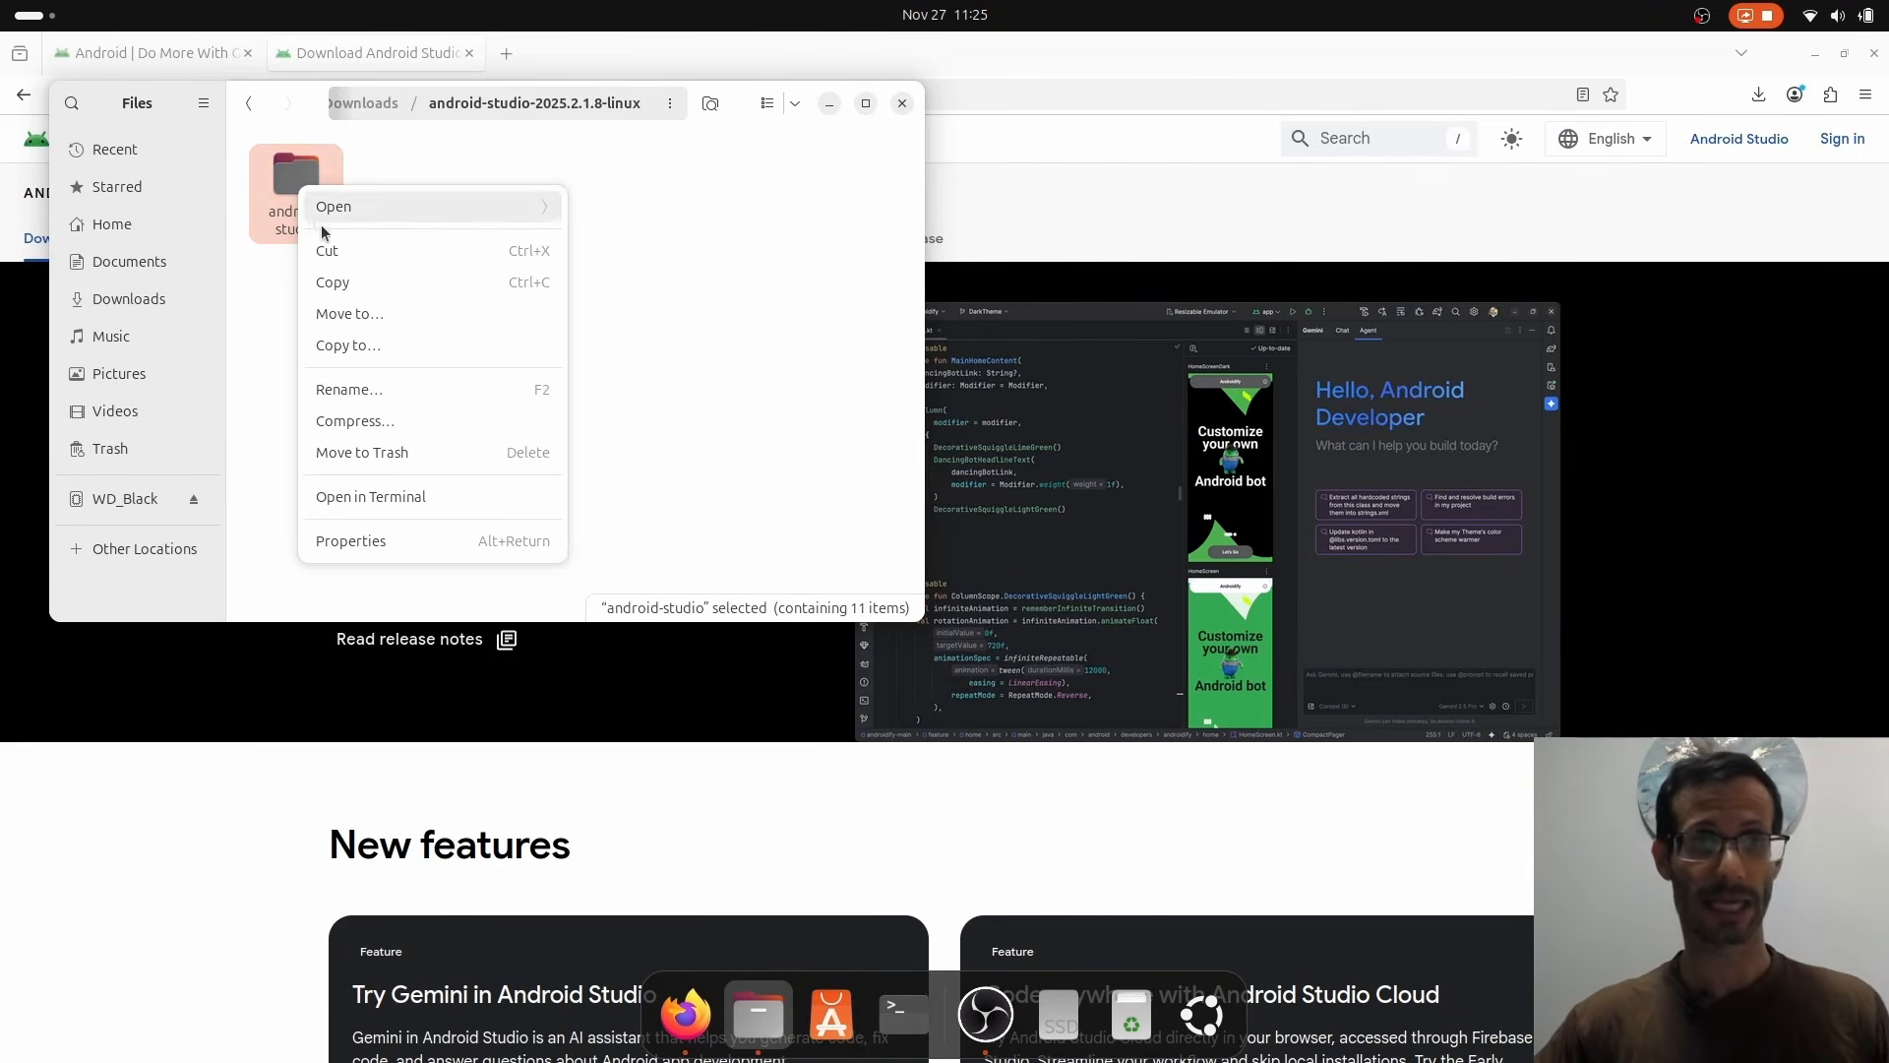
click(341, 252)
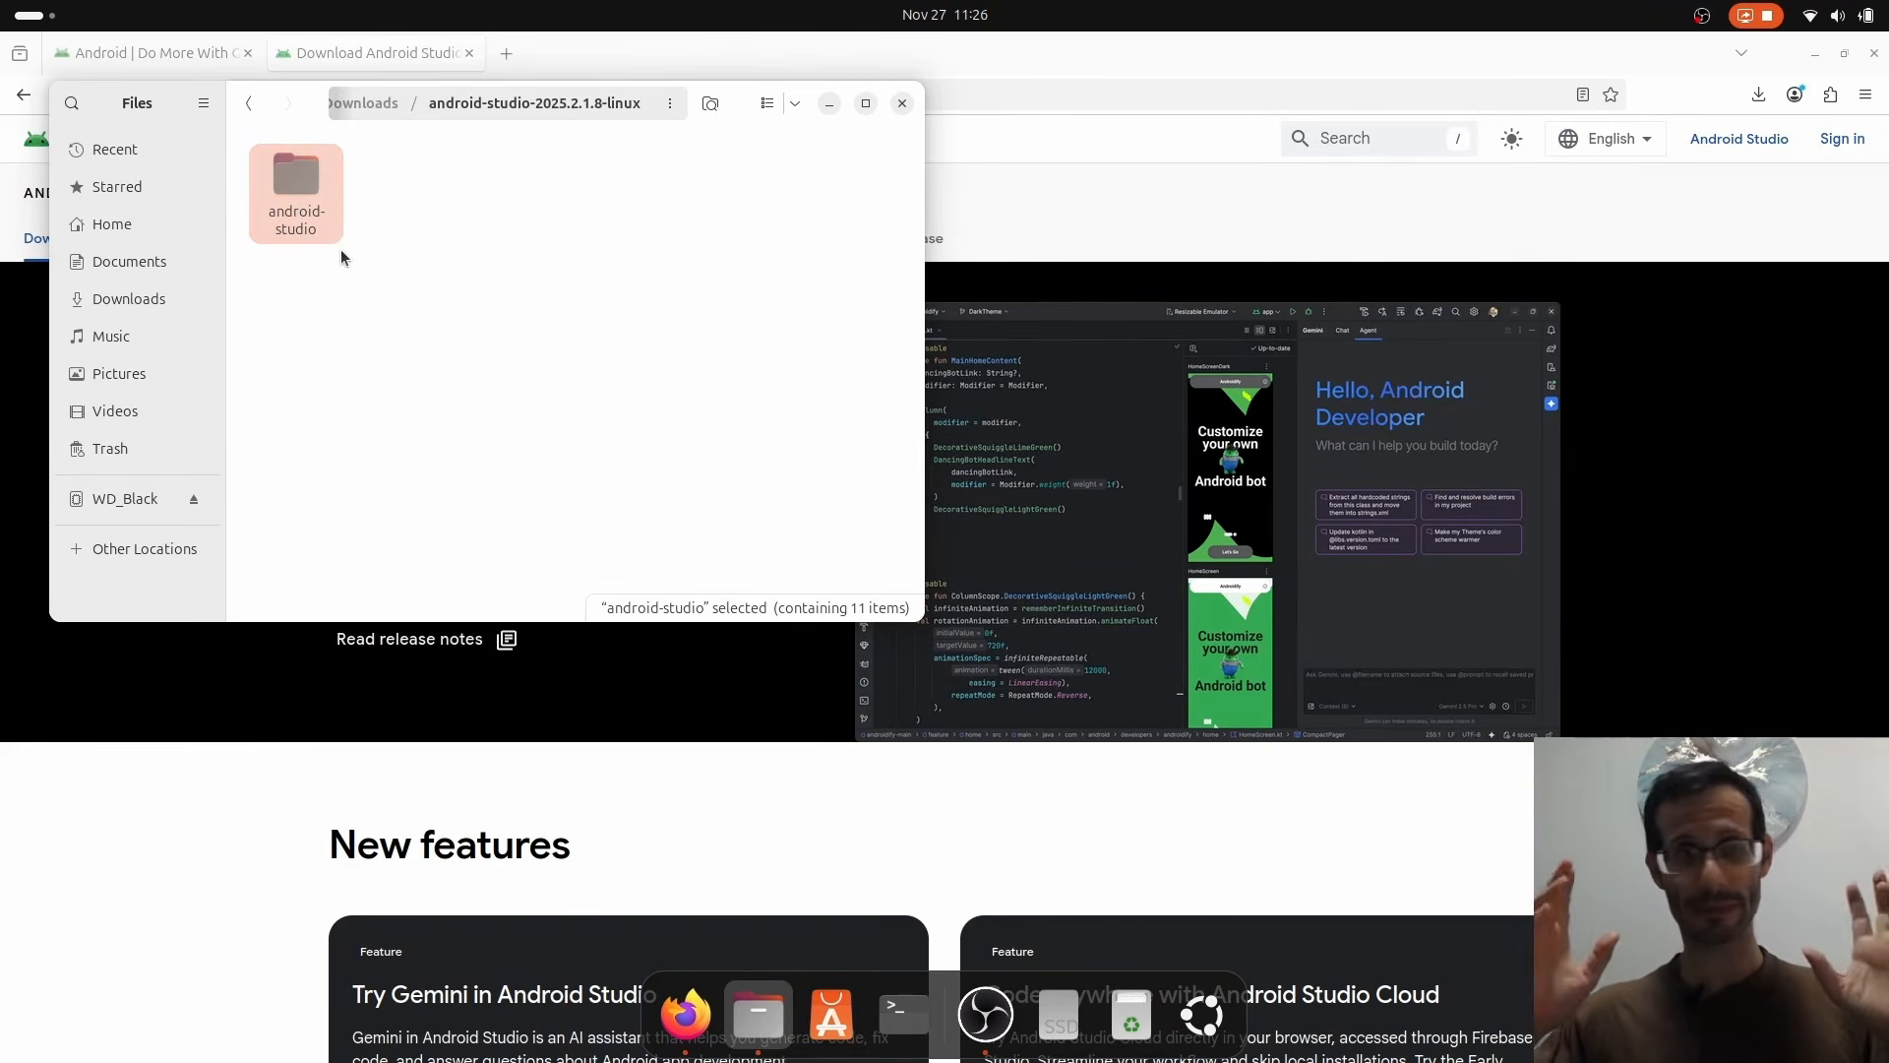
click(147, 223)
right_click(429, 400)
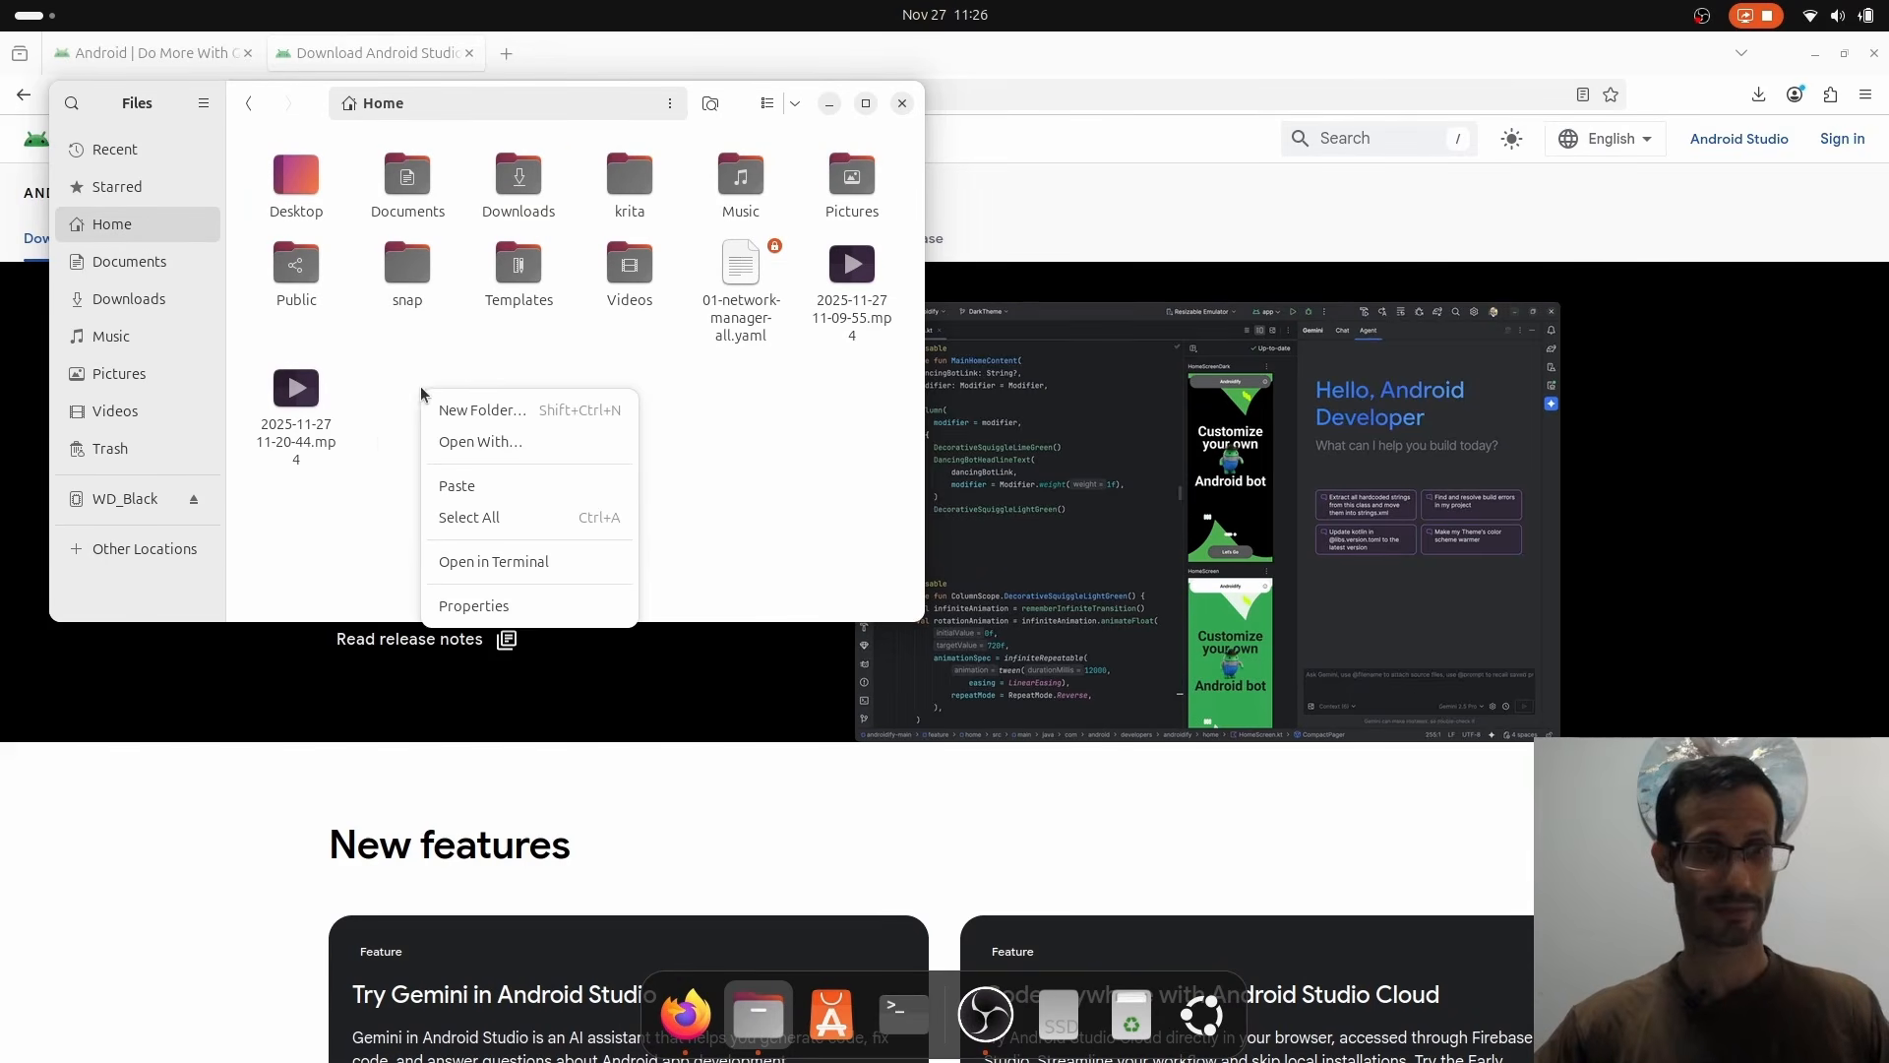
click(447, 502)
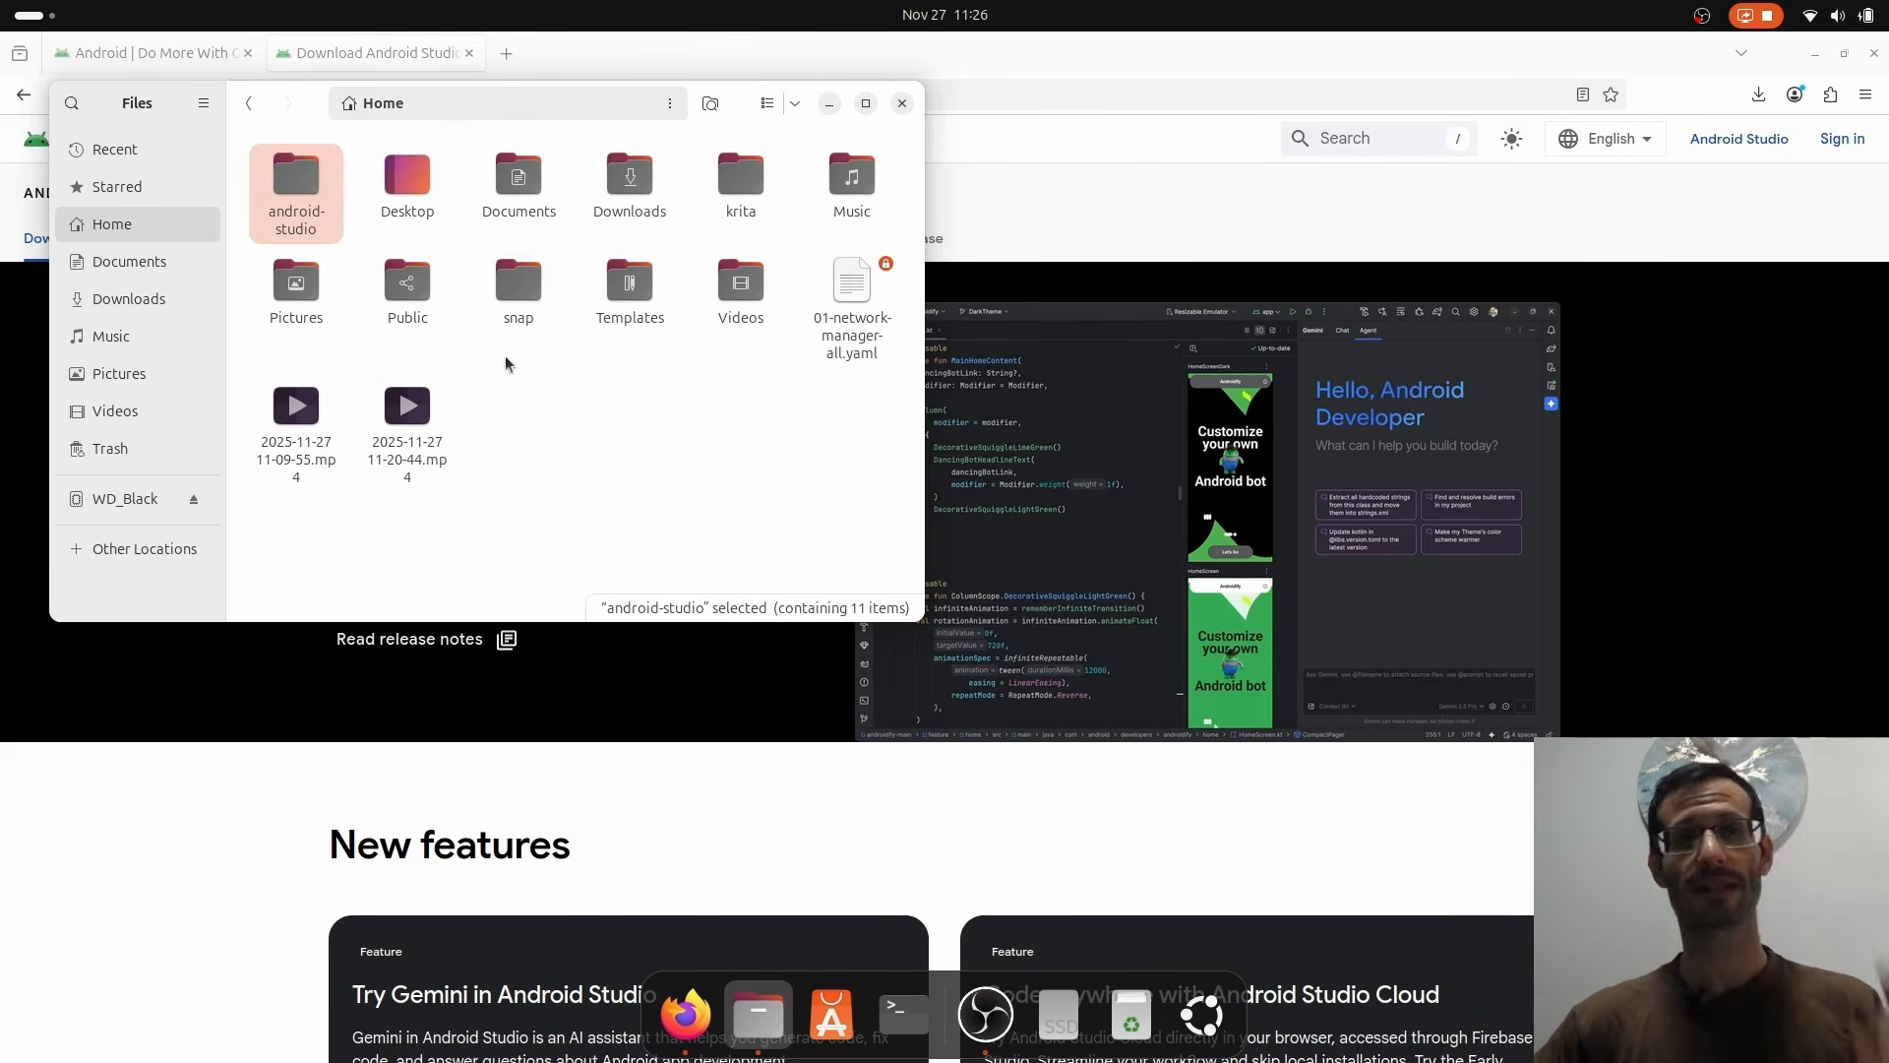
Launch the studio executable from android-studio/bin and agree to send usage statistics
double_click(300, 190)
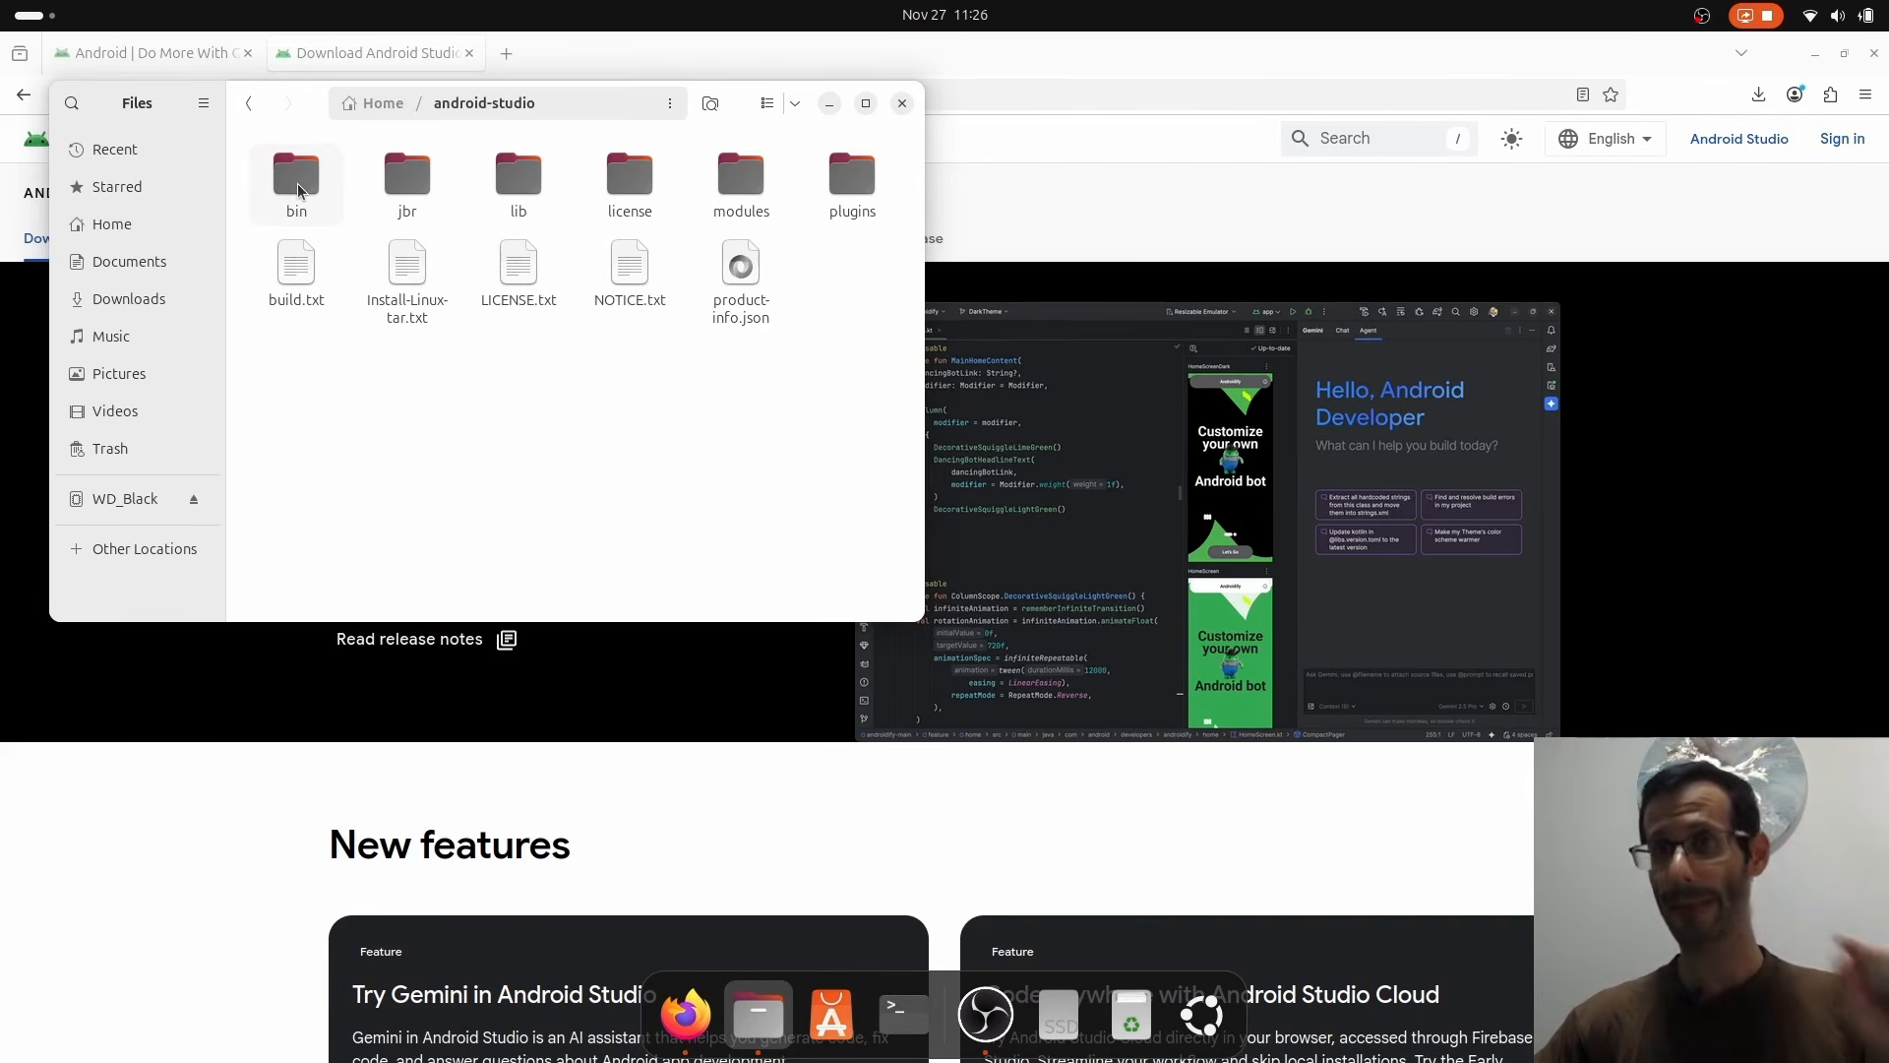
double_click(297, 183)
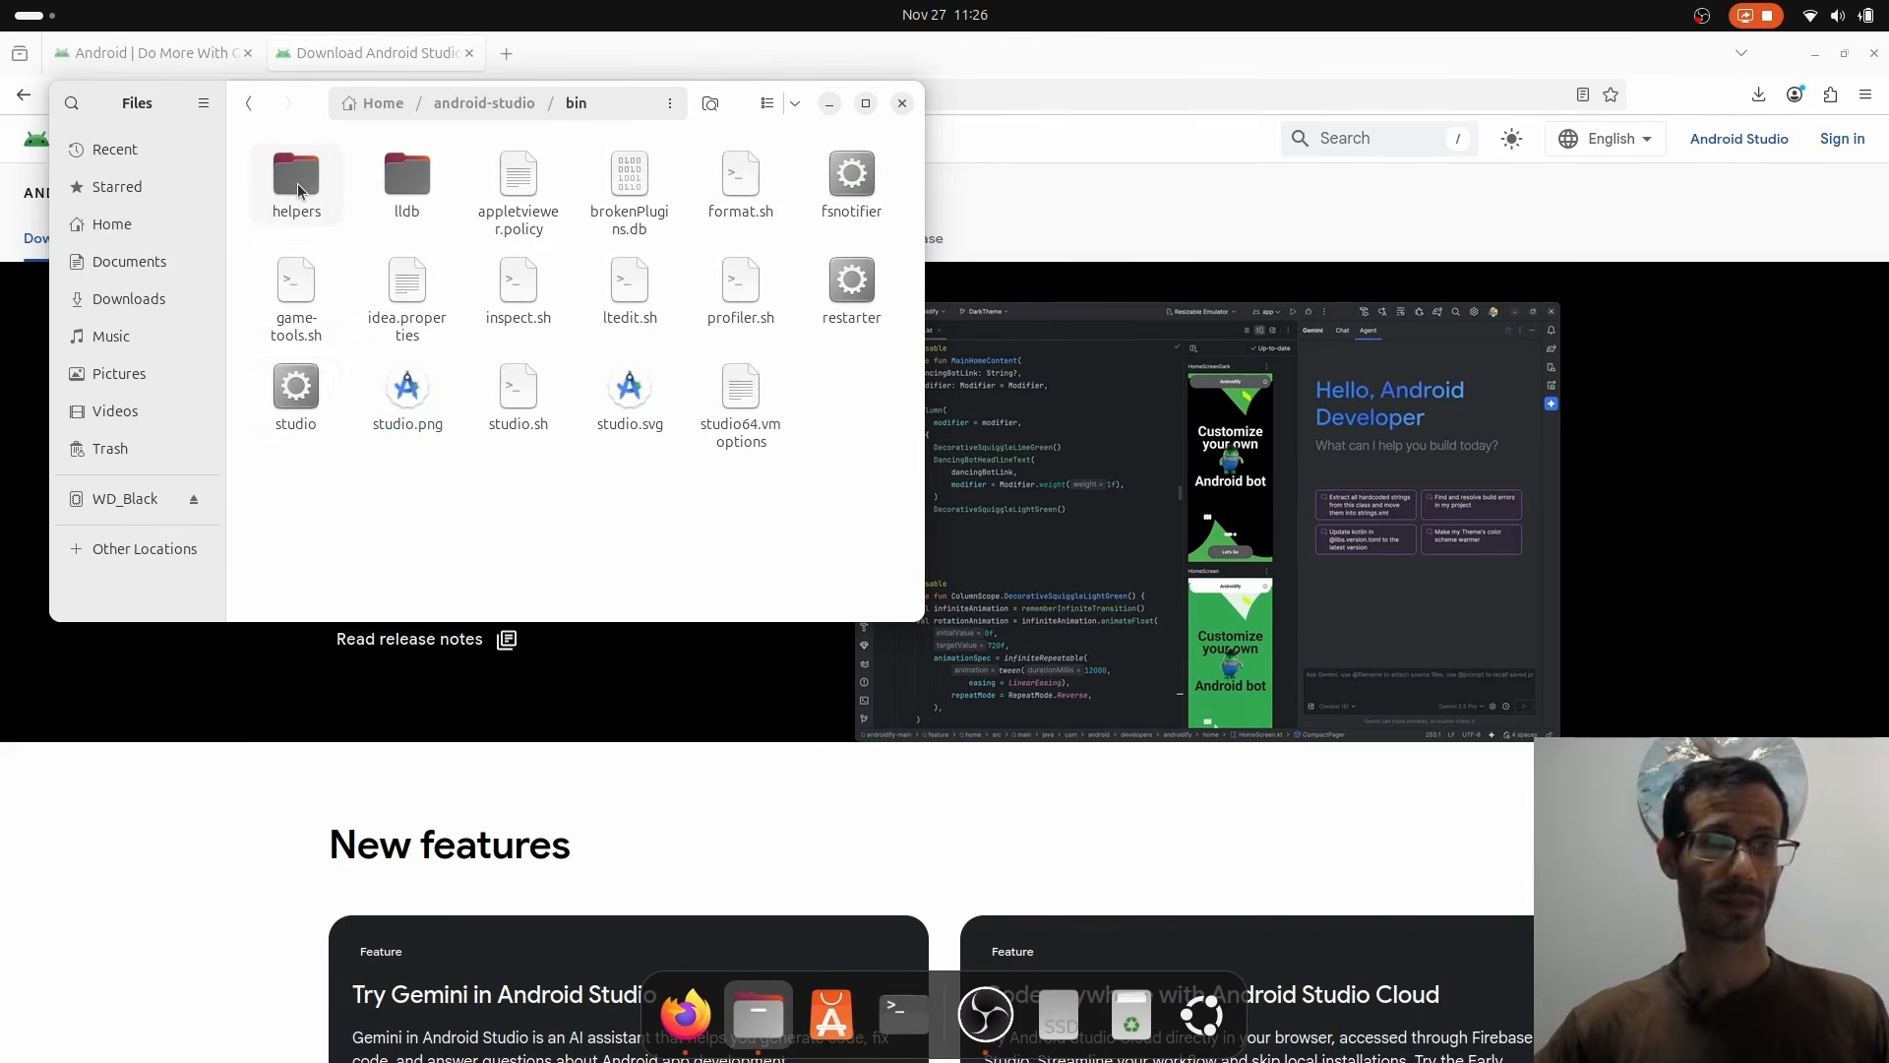
double_click(312, 390)
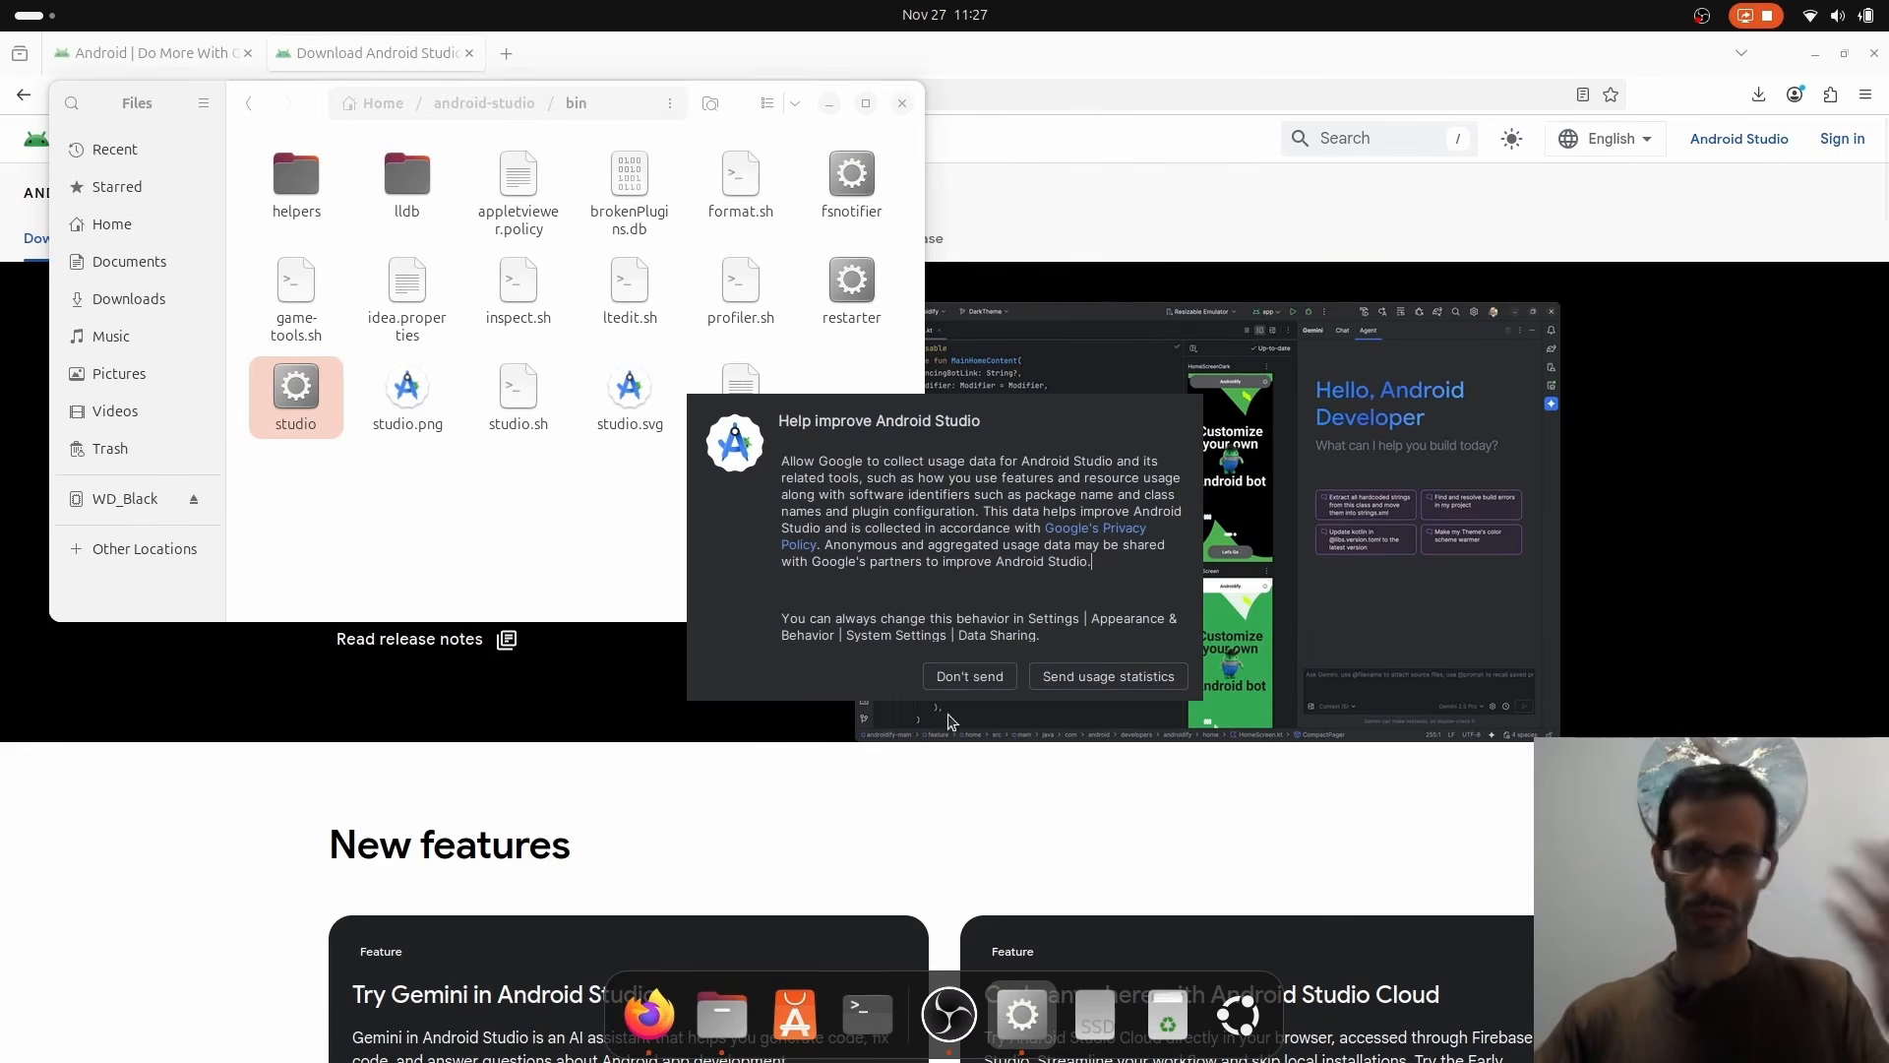
click(1108, 678)
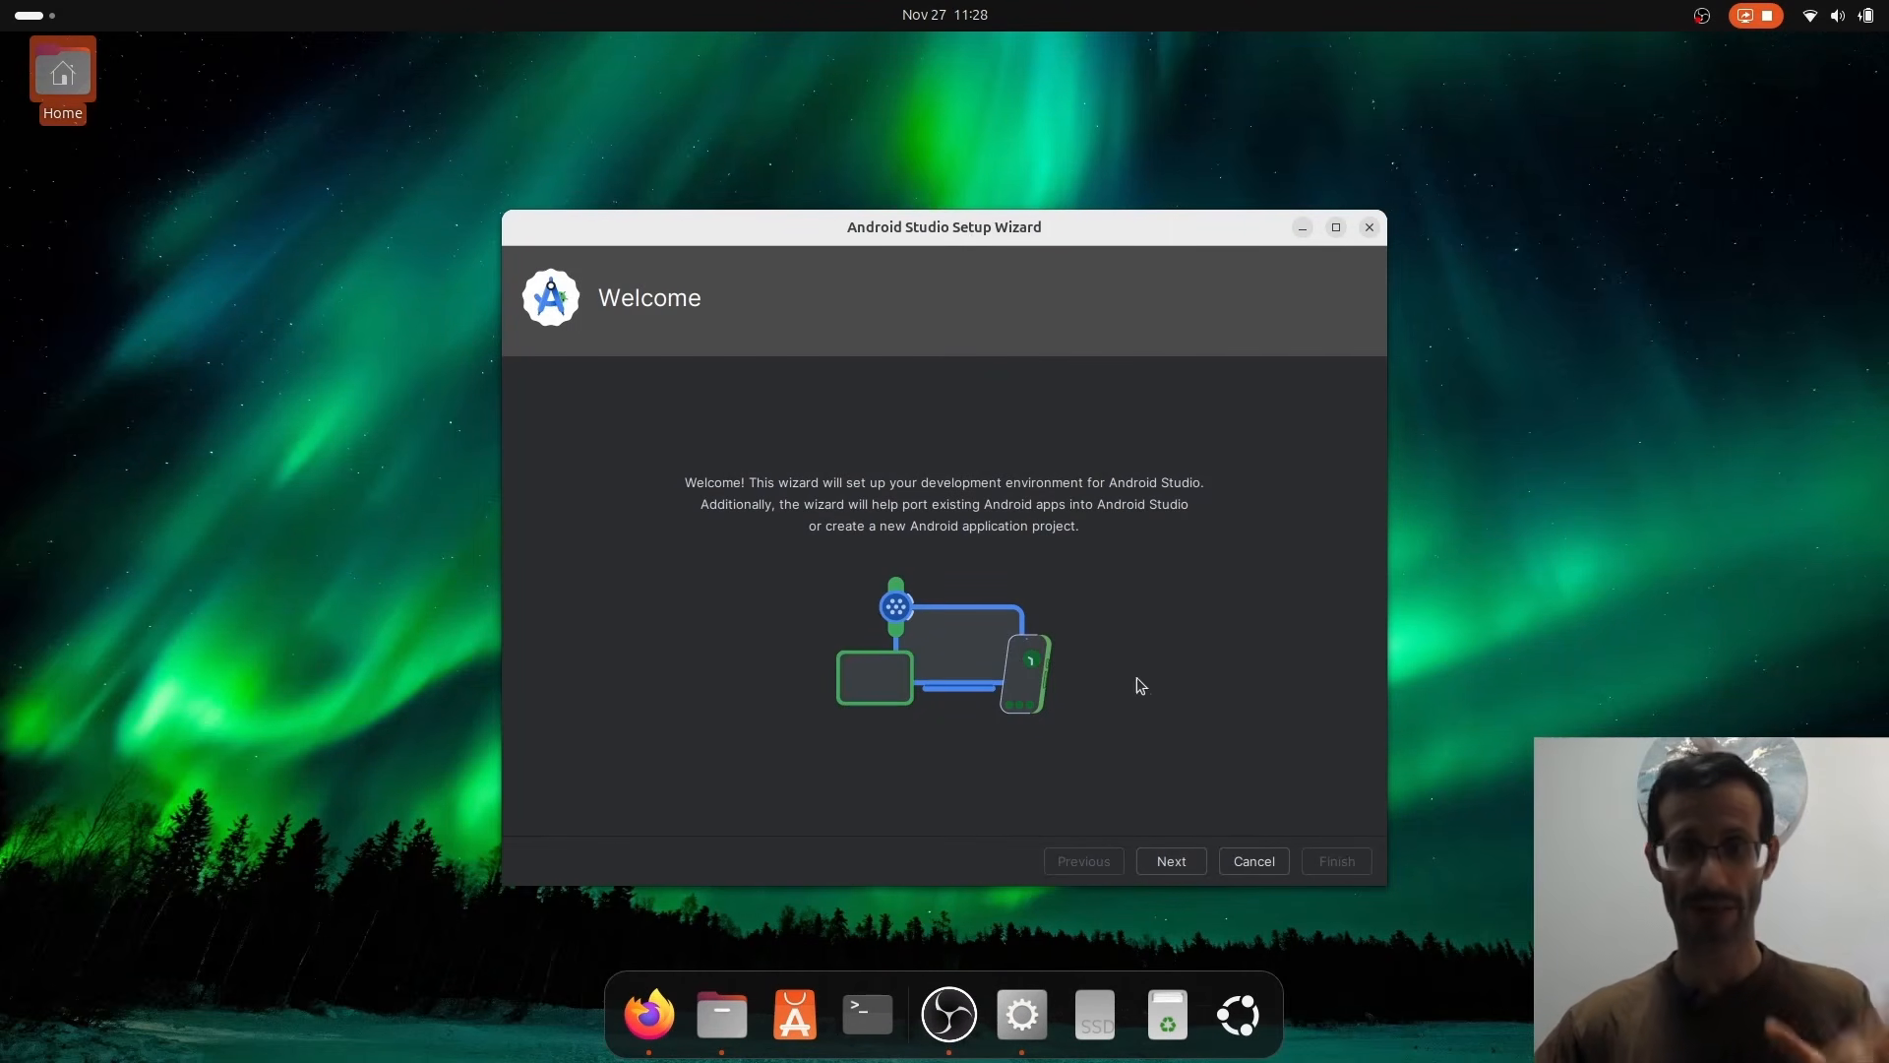
Choose the Standard install type in the setup wizard and confirm the listed SDK components and settings
click(1172, 867)
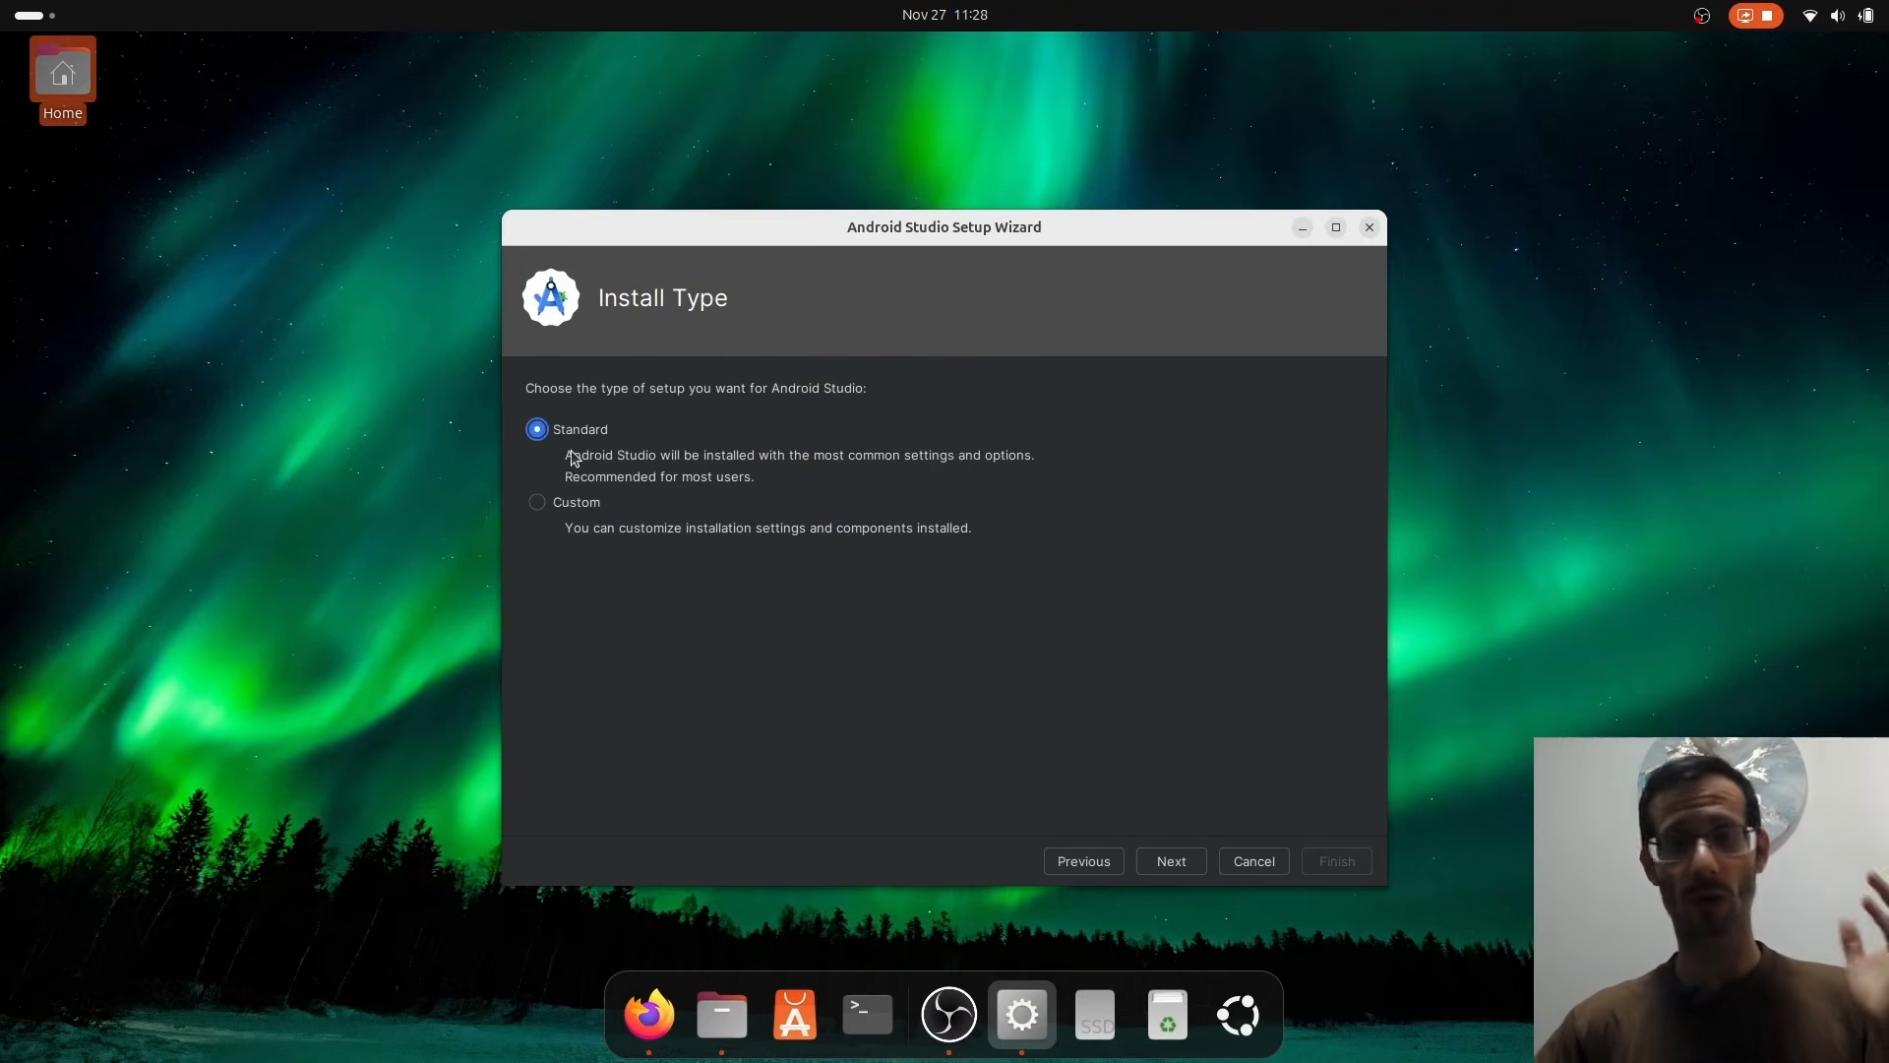
click(1172, 865)
scroll(992, 607, down, 1)
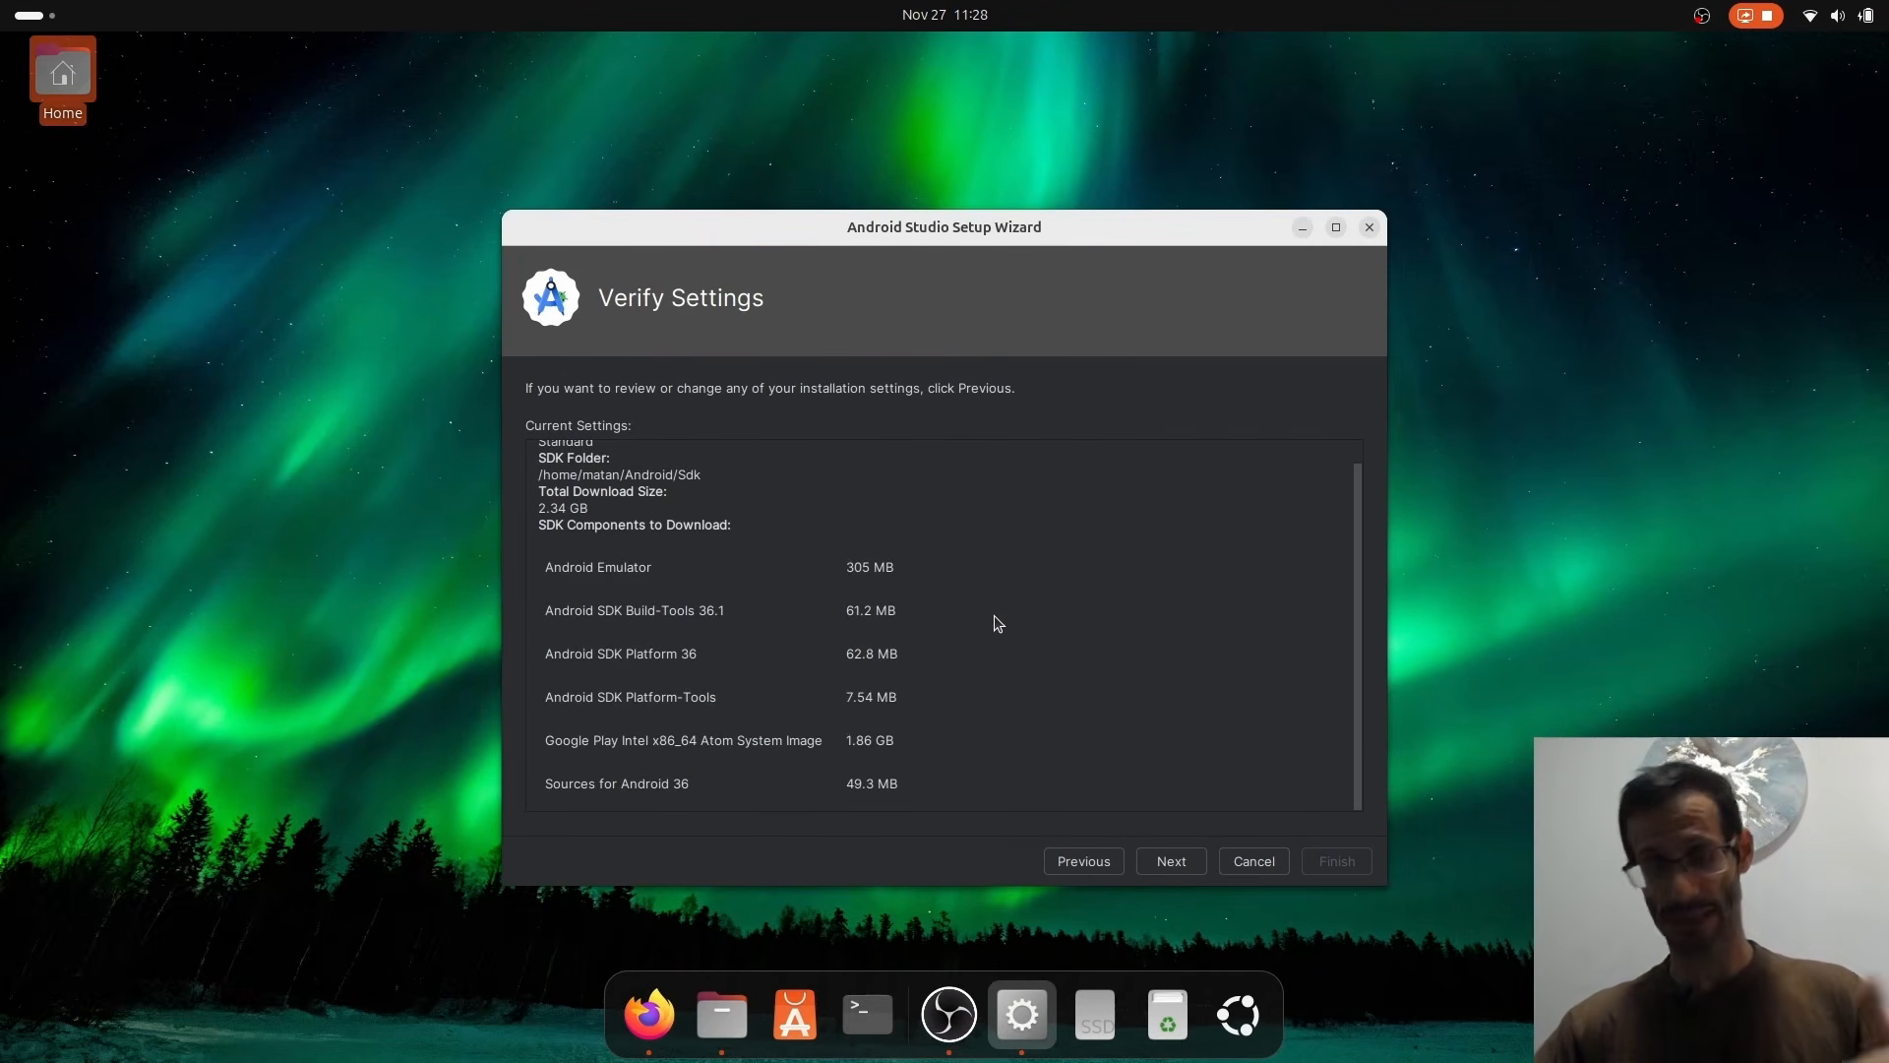
click(1160, 870)
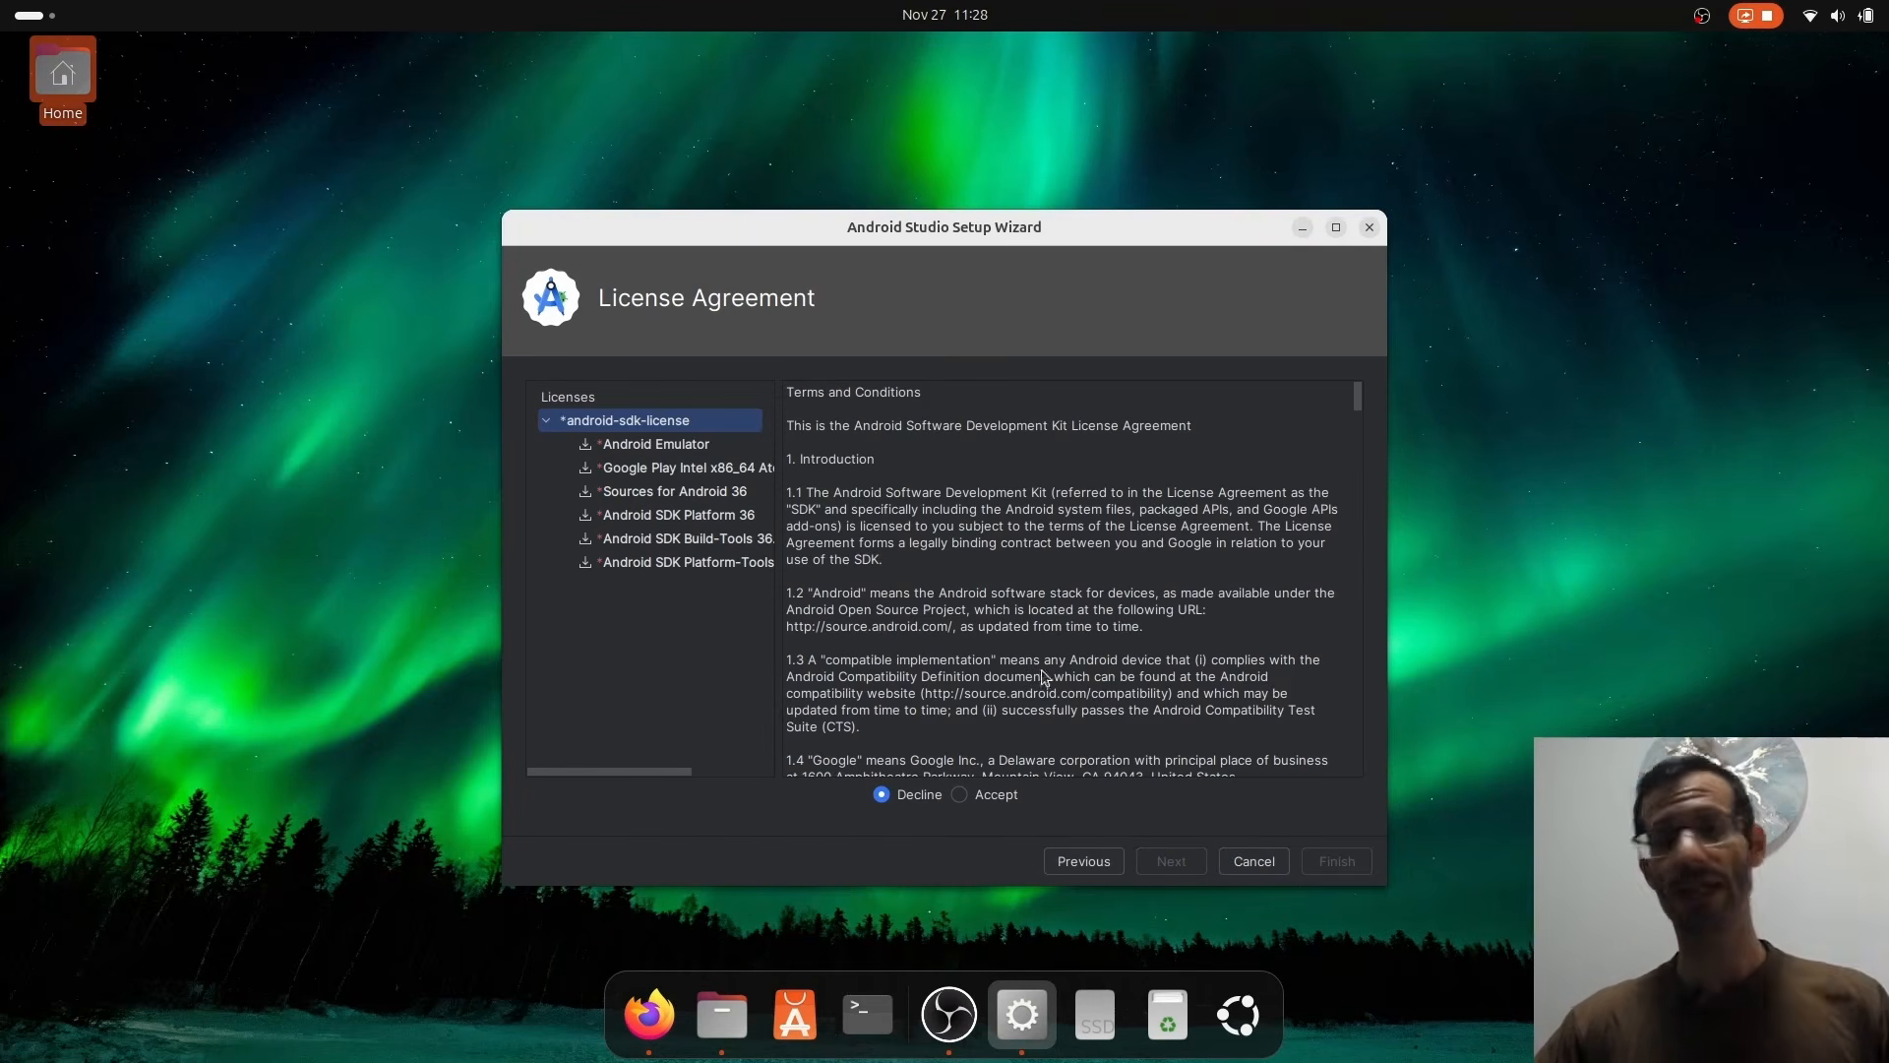
Review the component licenses, accept the android-sdk-license, and complete the component download and setup wizard
click(660, 470)
click(652, 492)
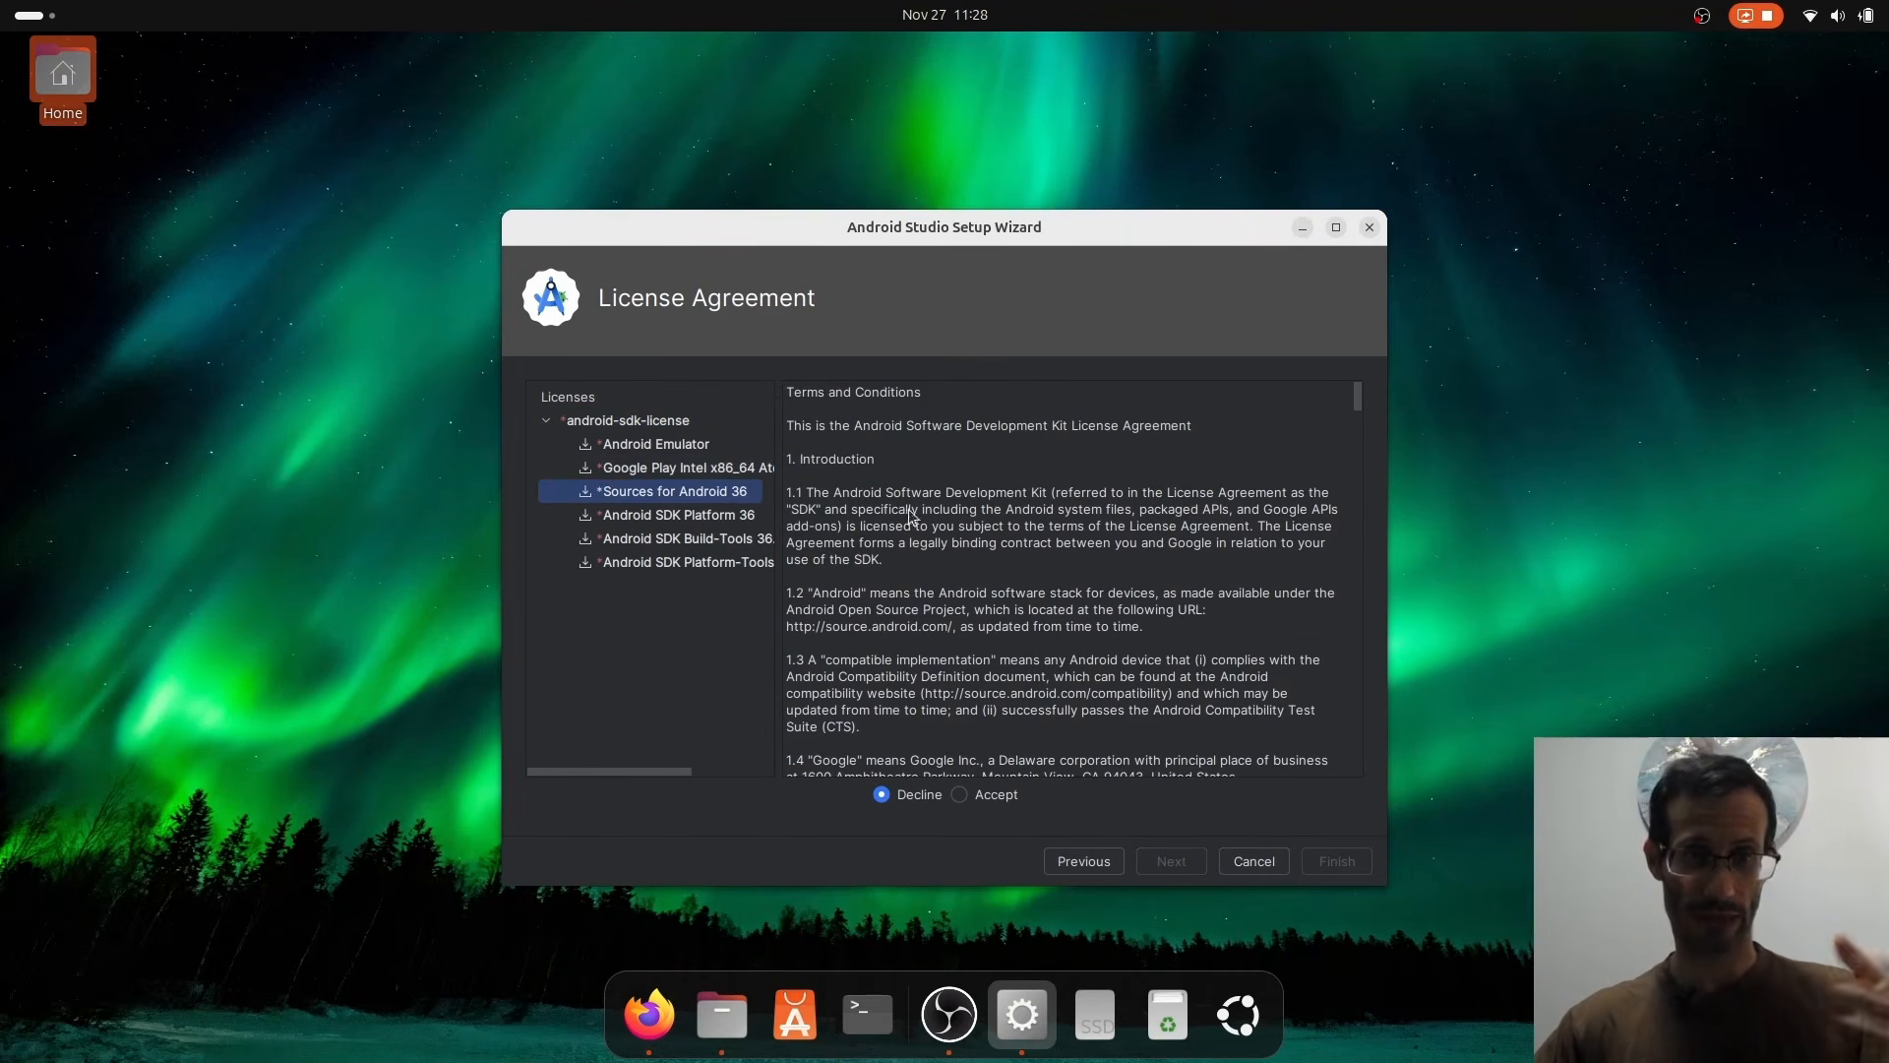
click(730, 521)
click(959, 795)
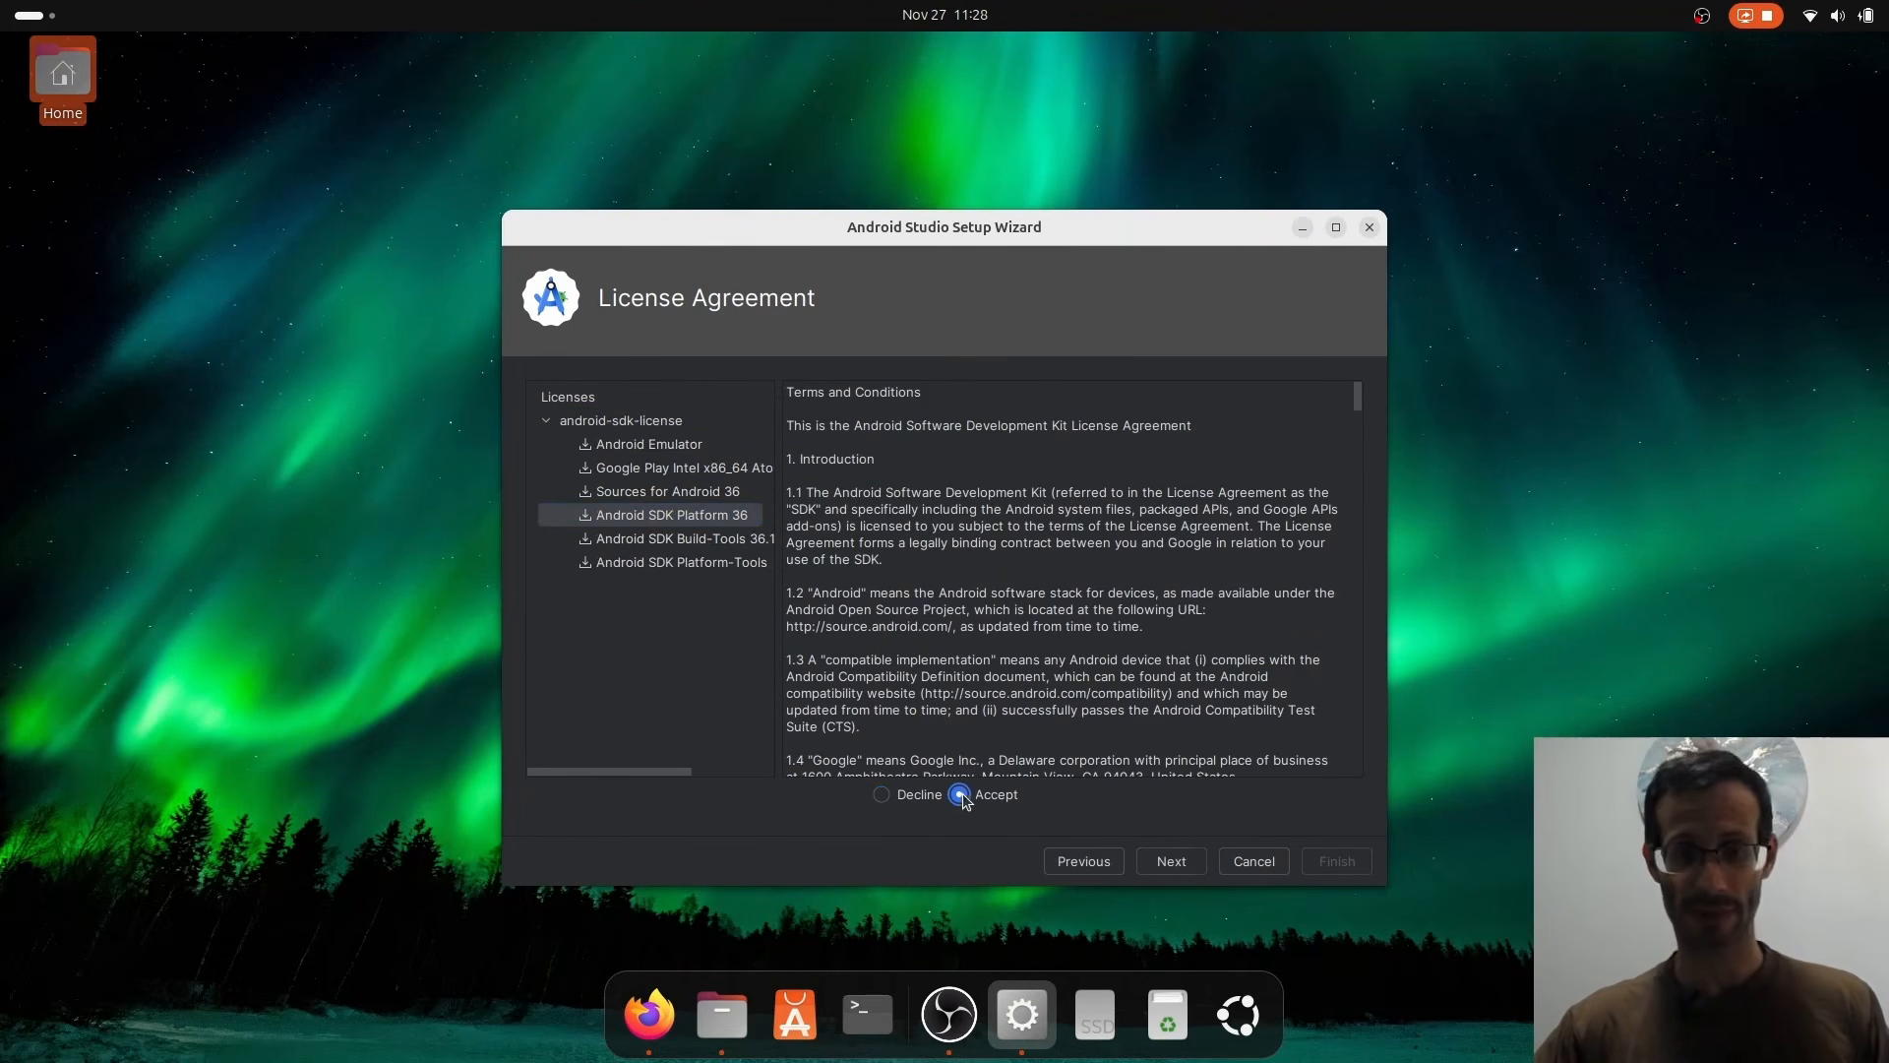
click(1185, 863)
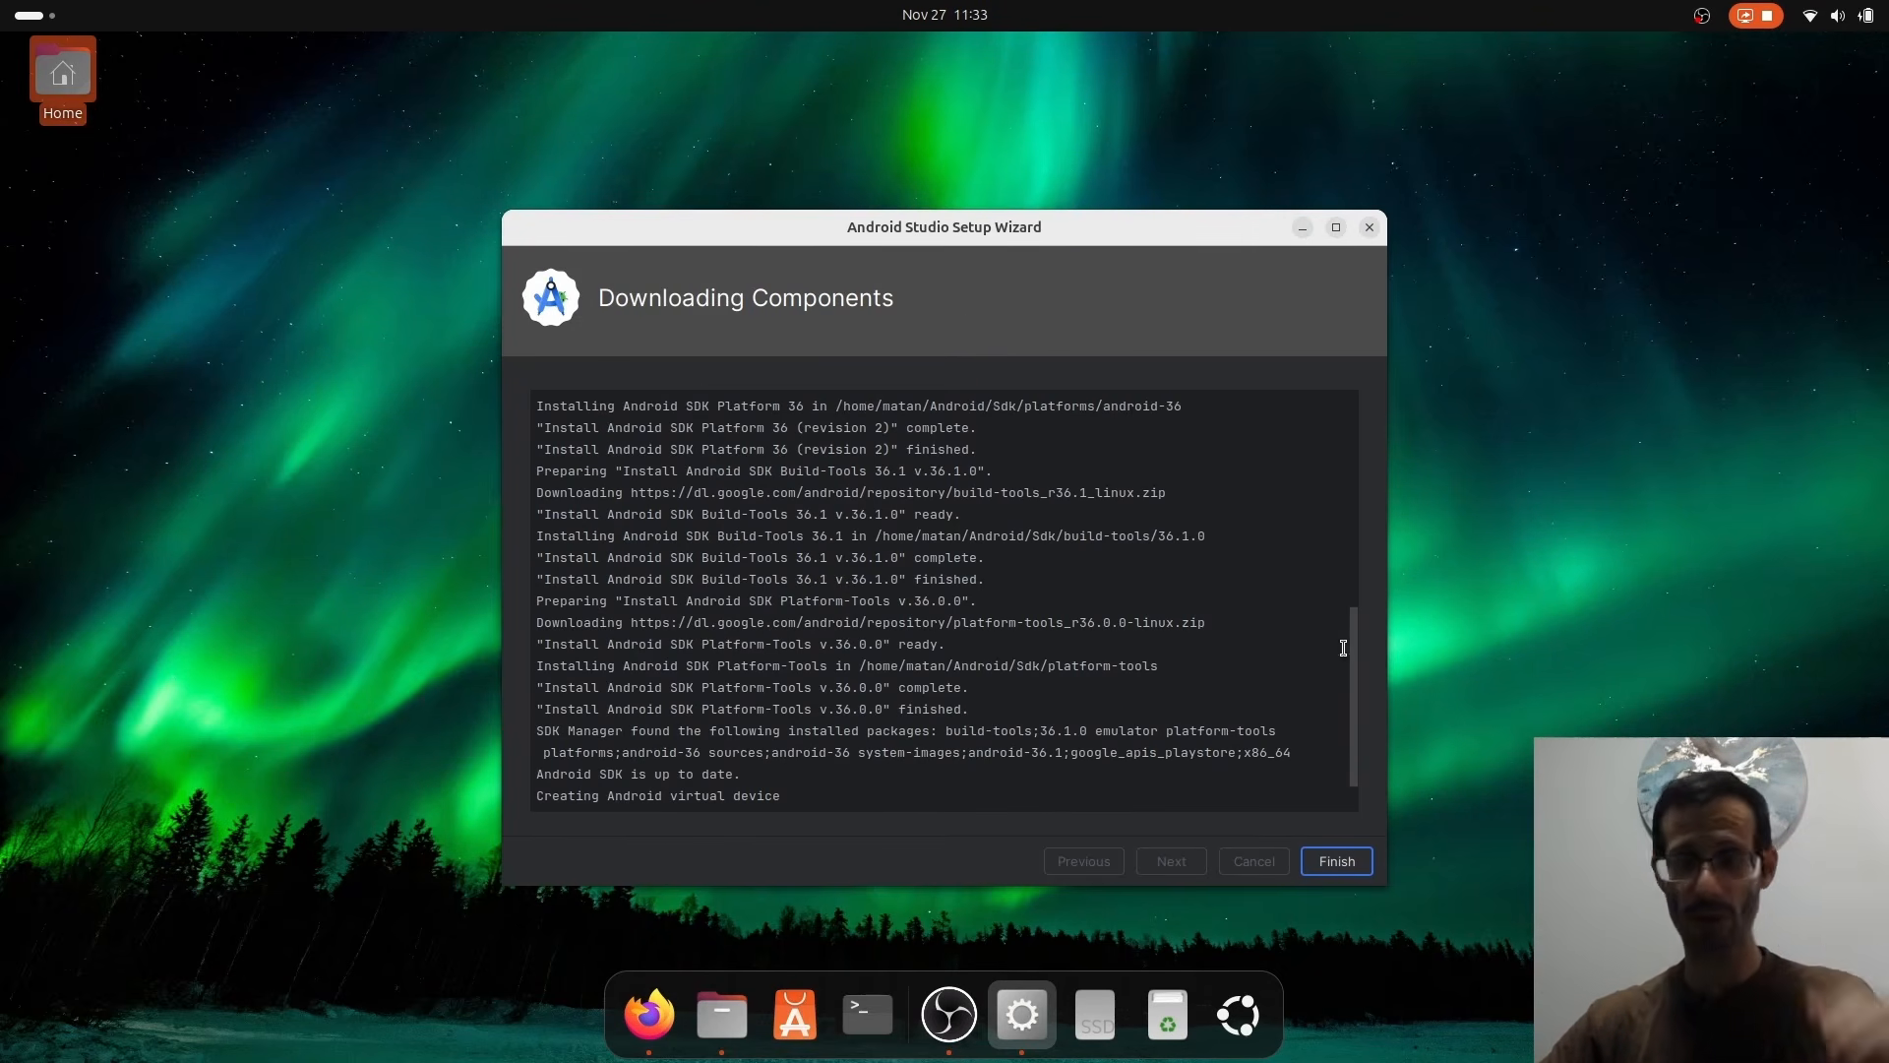
click(1337, 862)
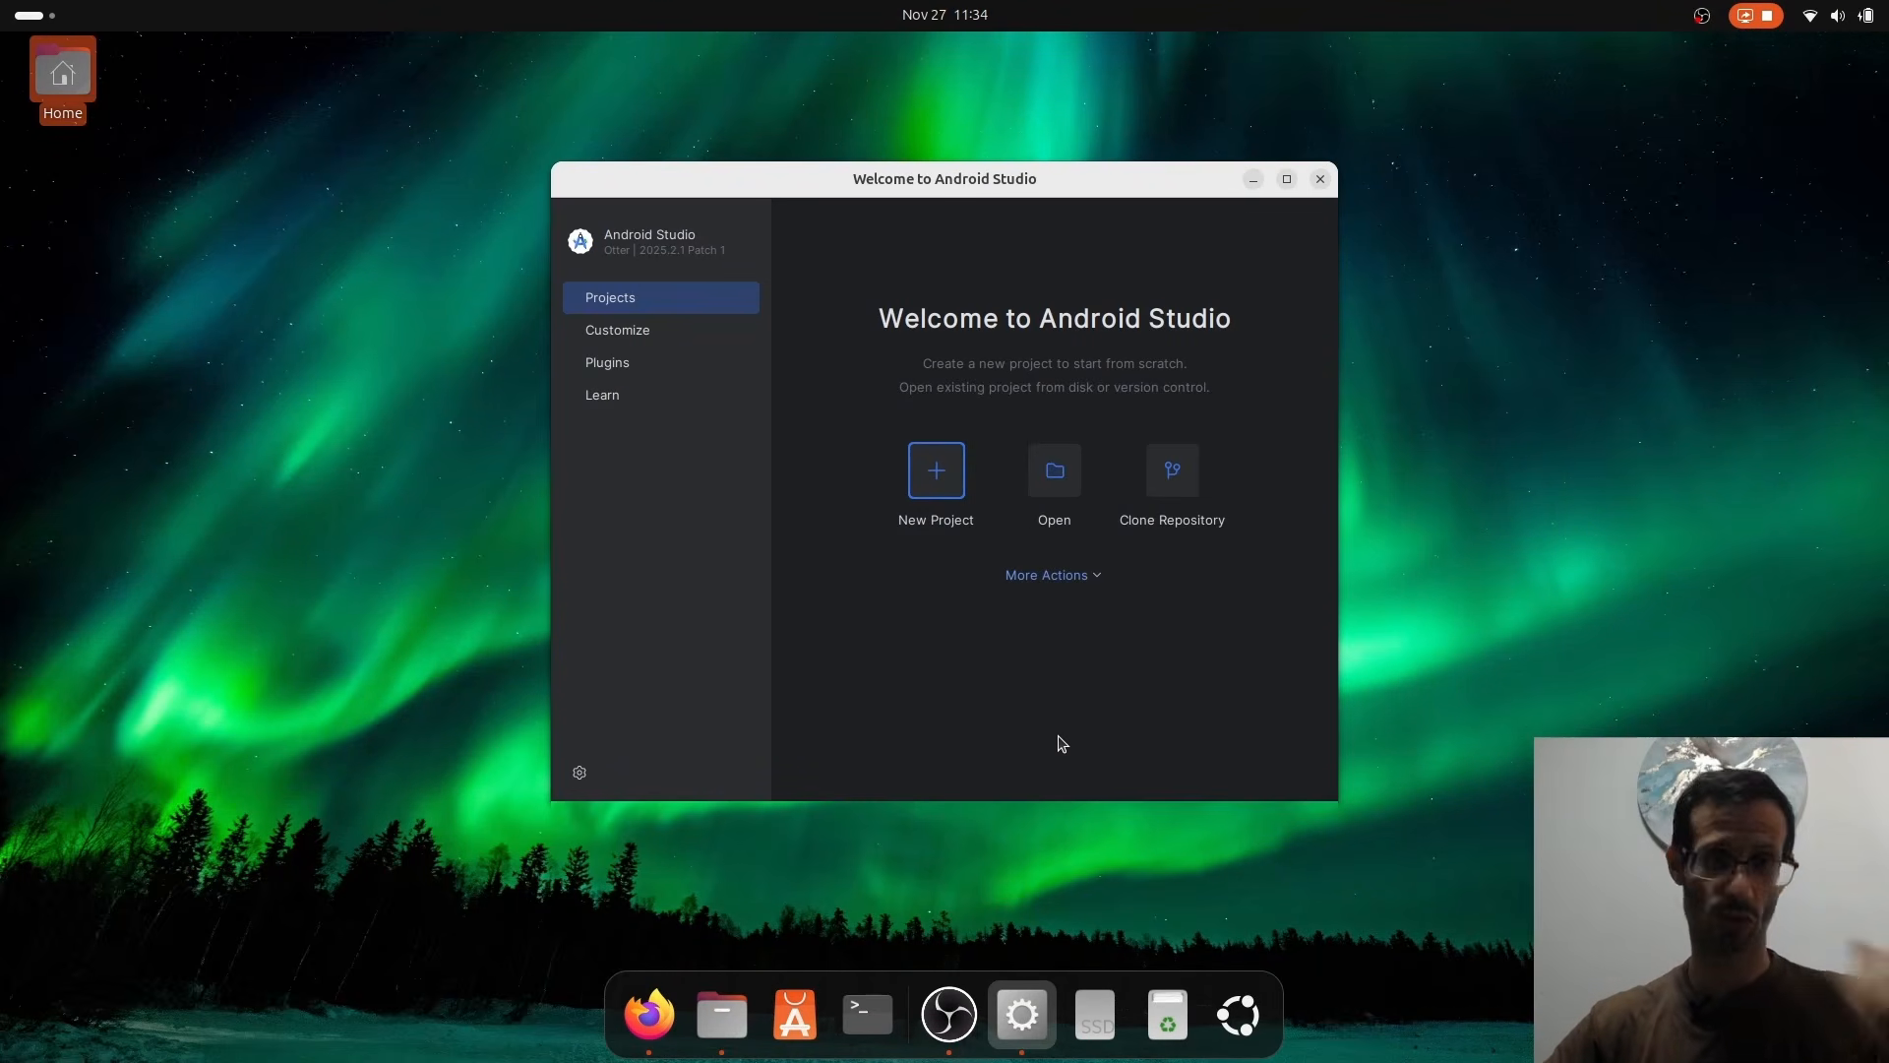
Start the Medium Phone API 36.1 virtual device, dismiss the GPU driver notice, and close the Device Manager
click(1080, 580)
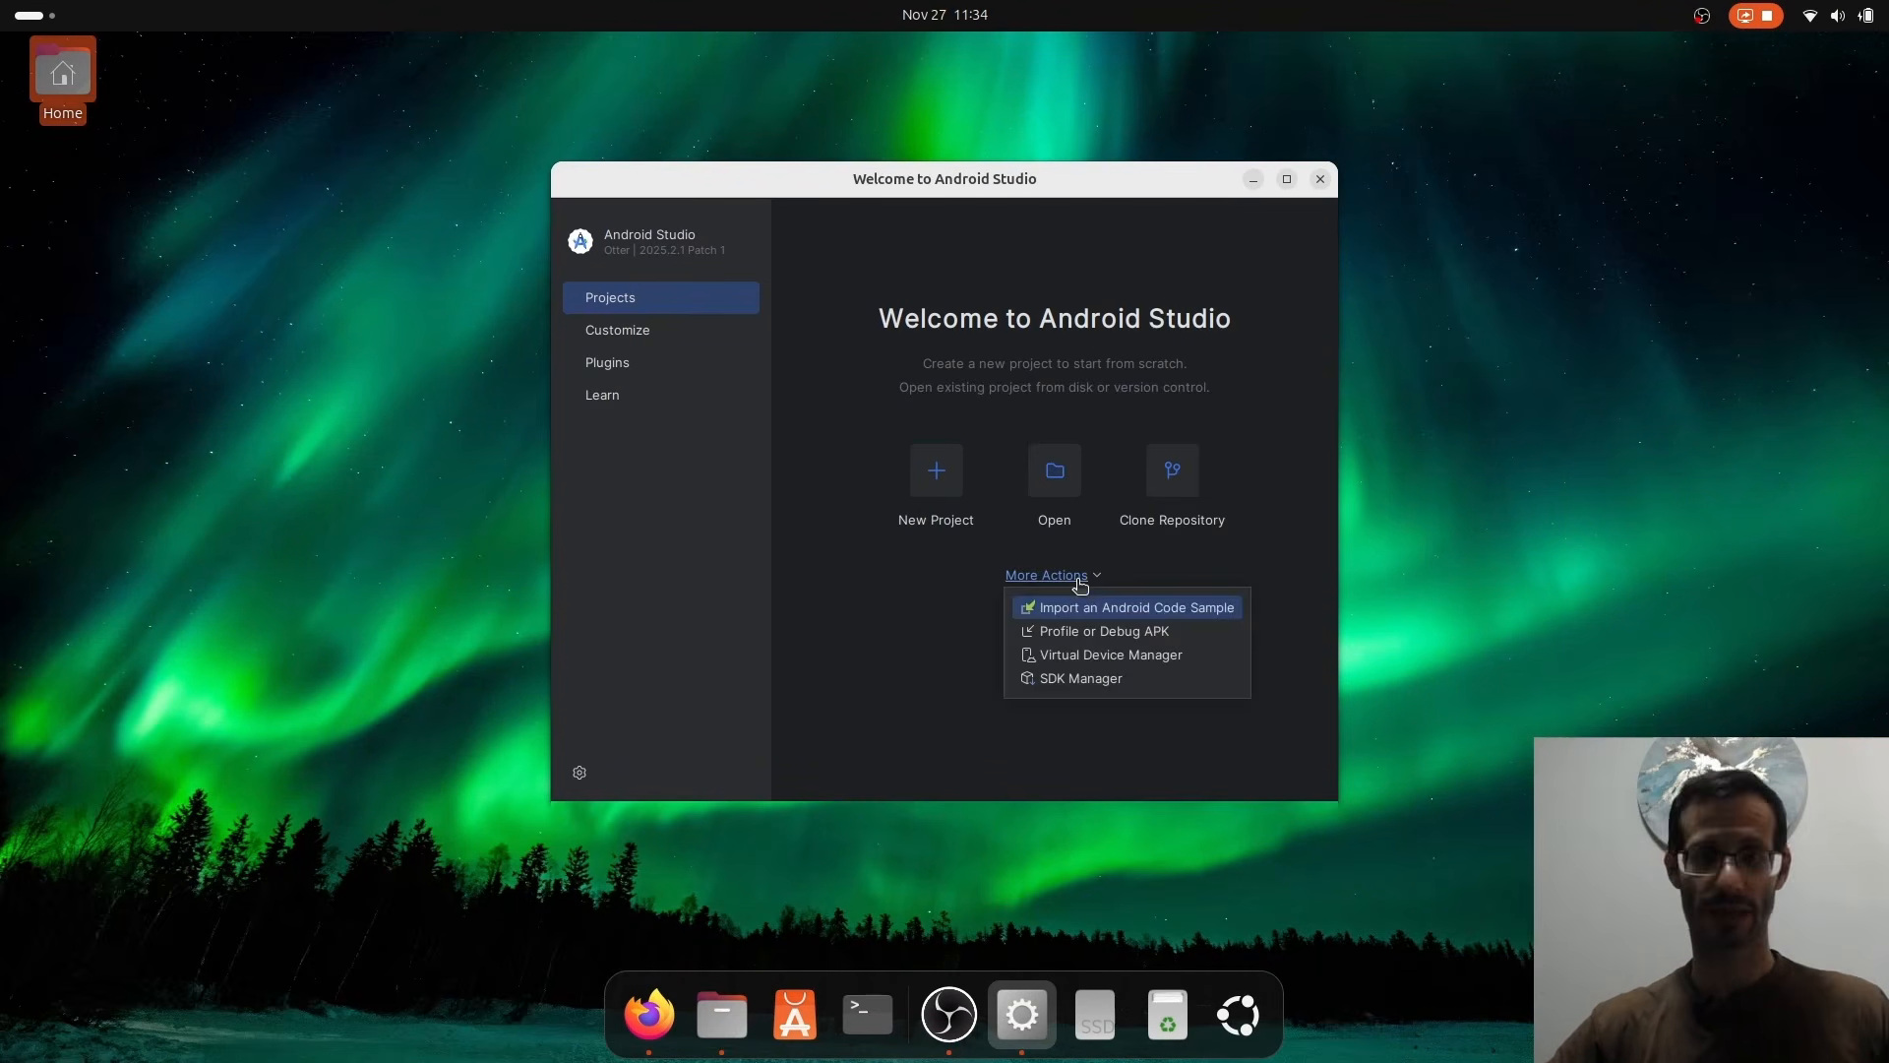
click(1061, 657)
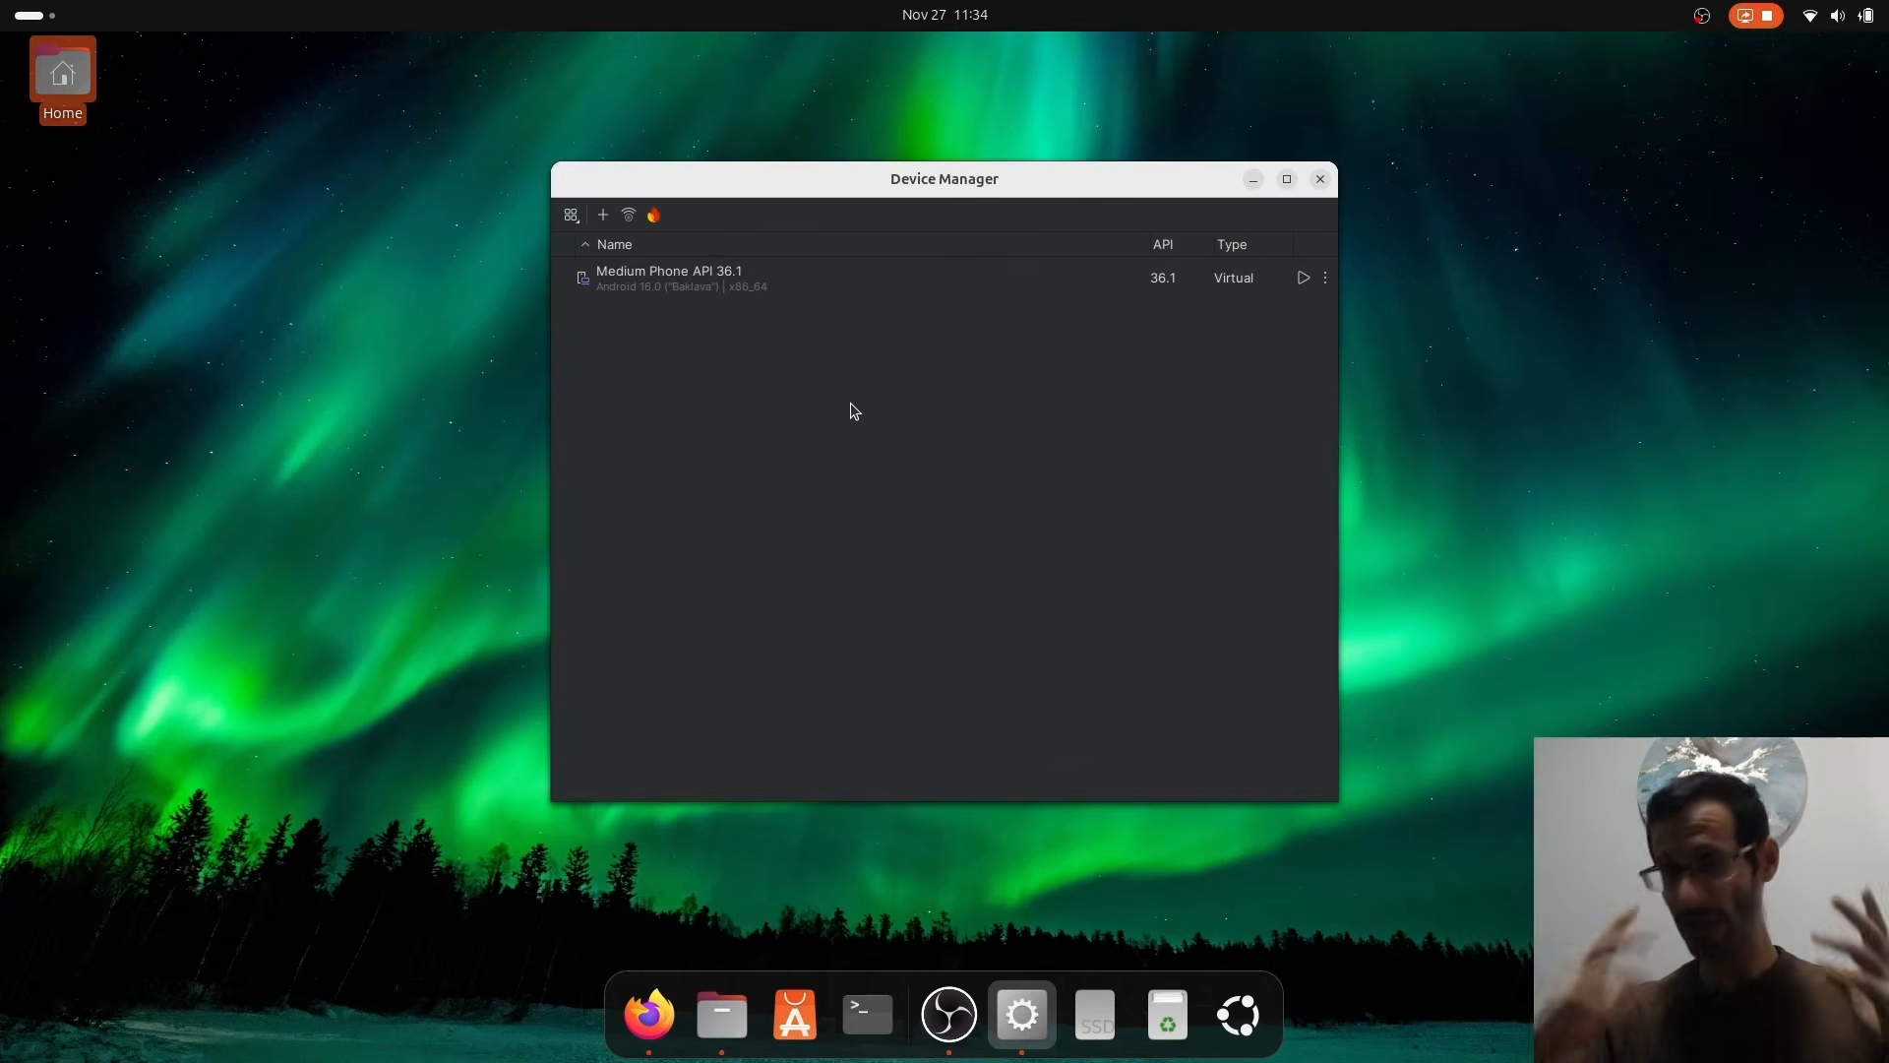
click(748, 283)
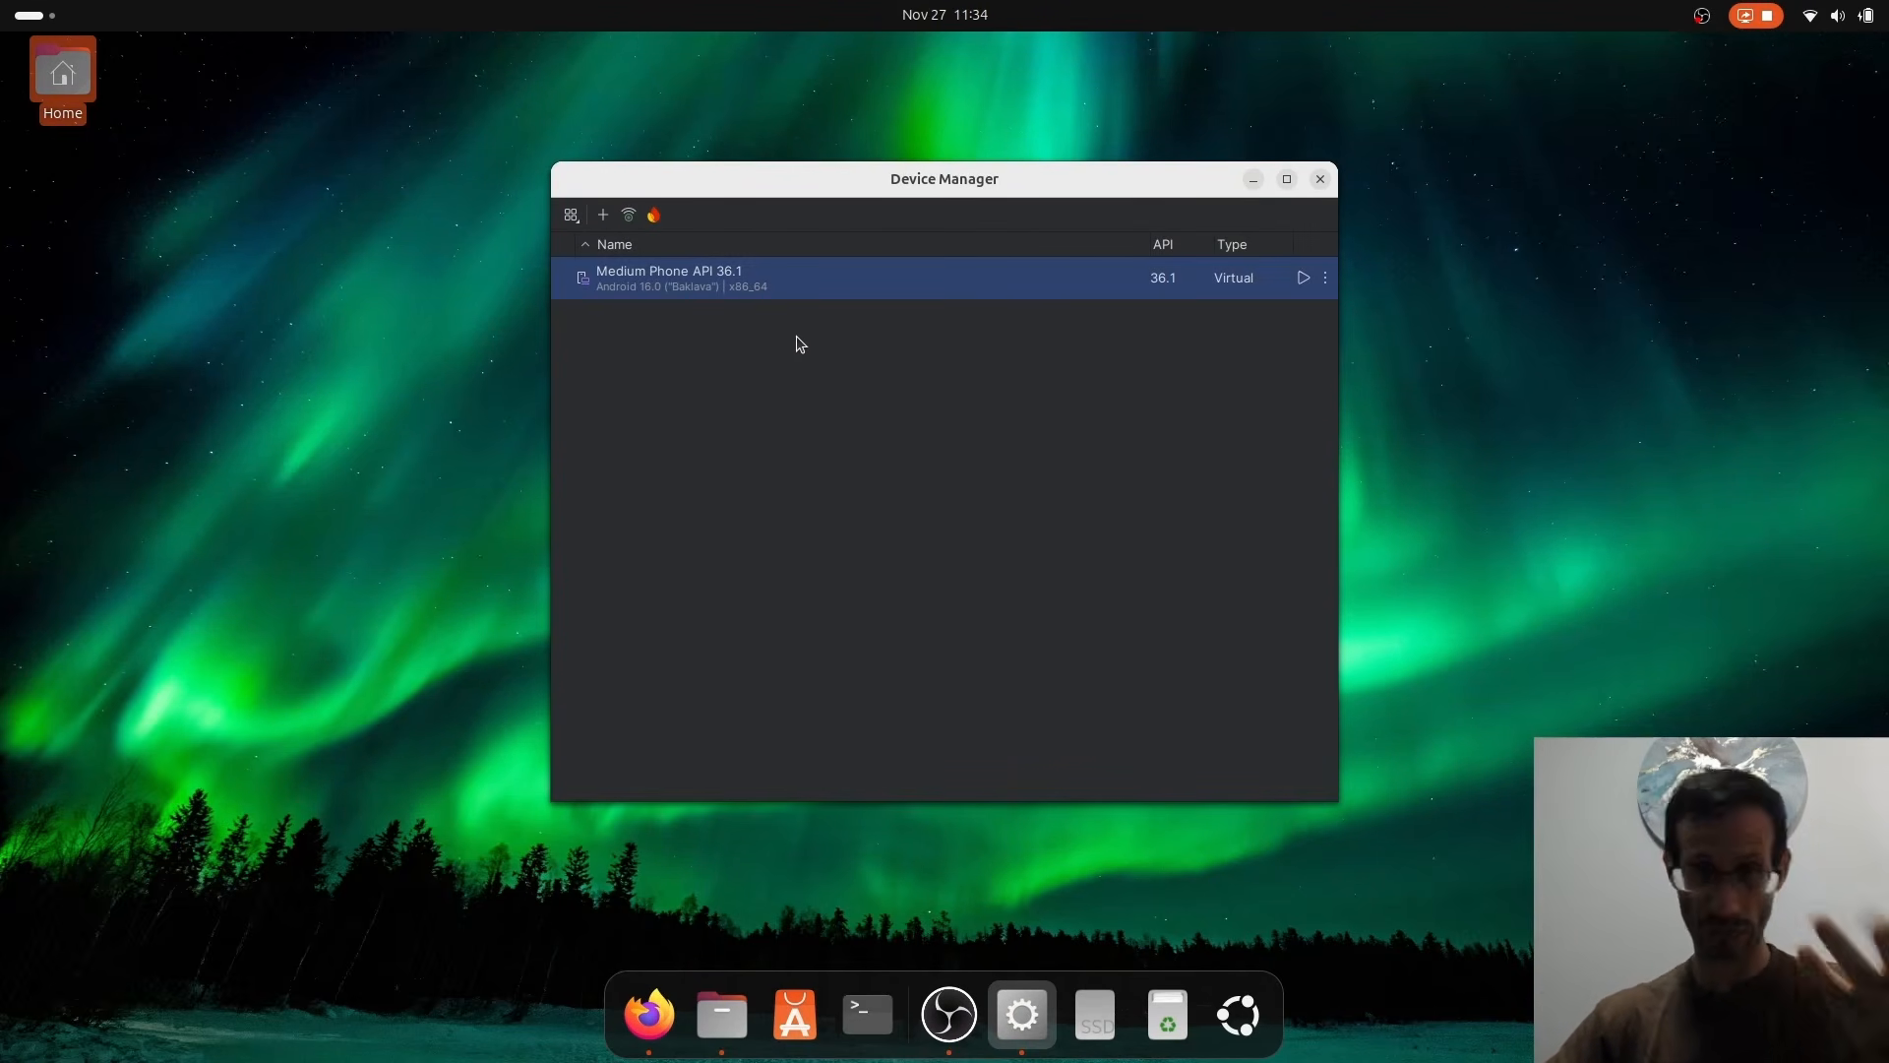
click(1304, 280)
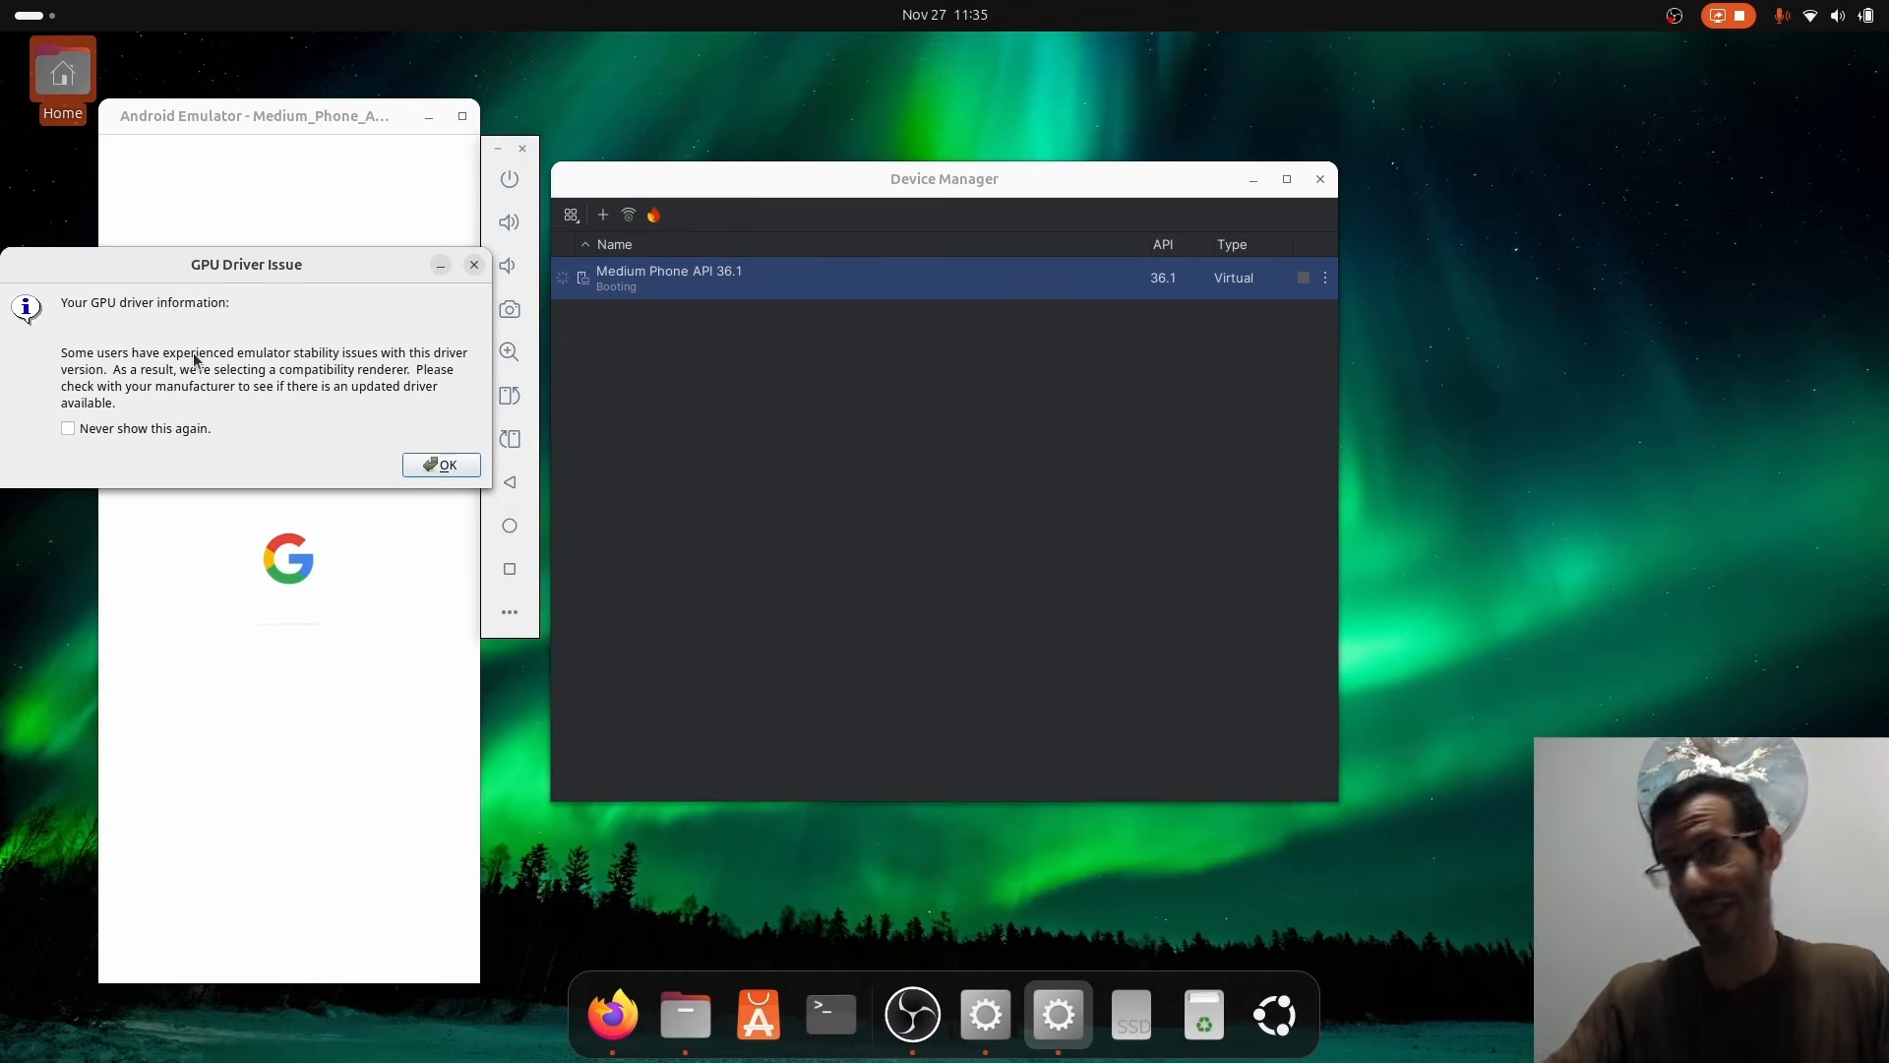
click(442, 464)
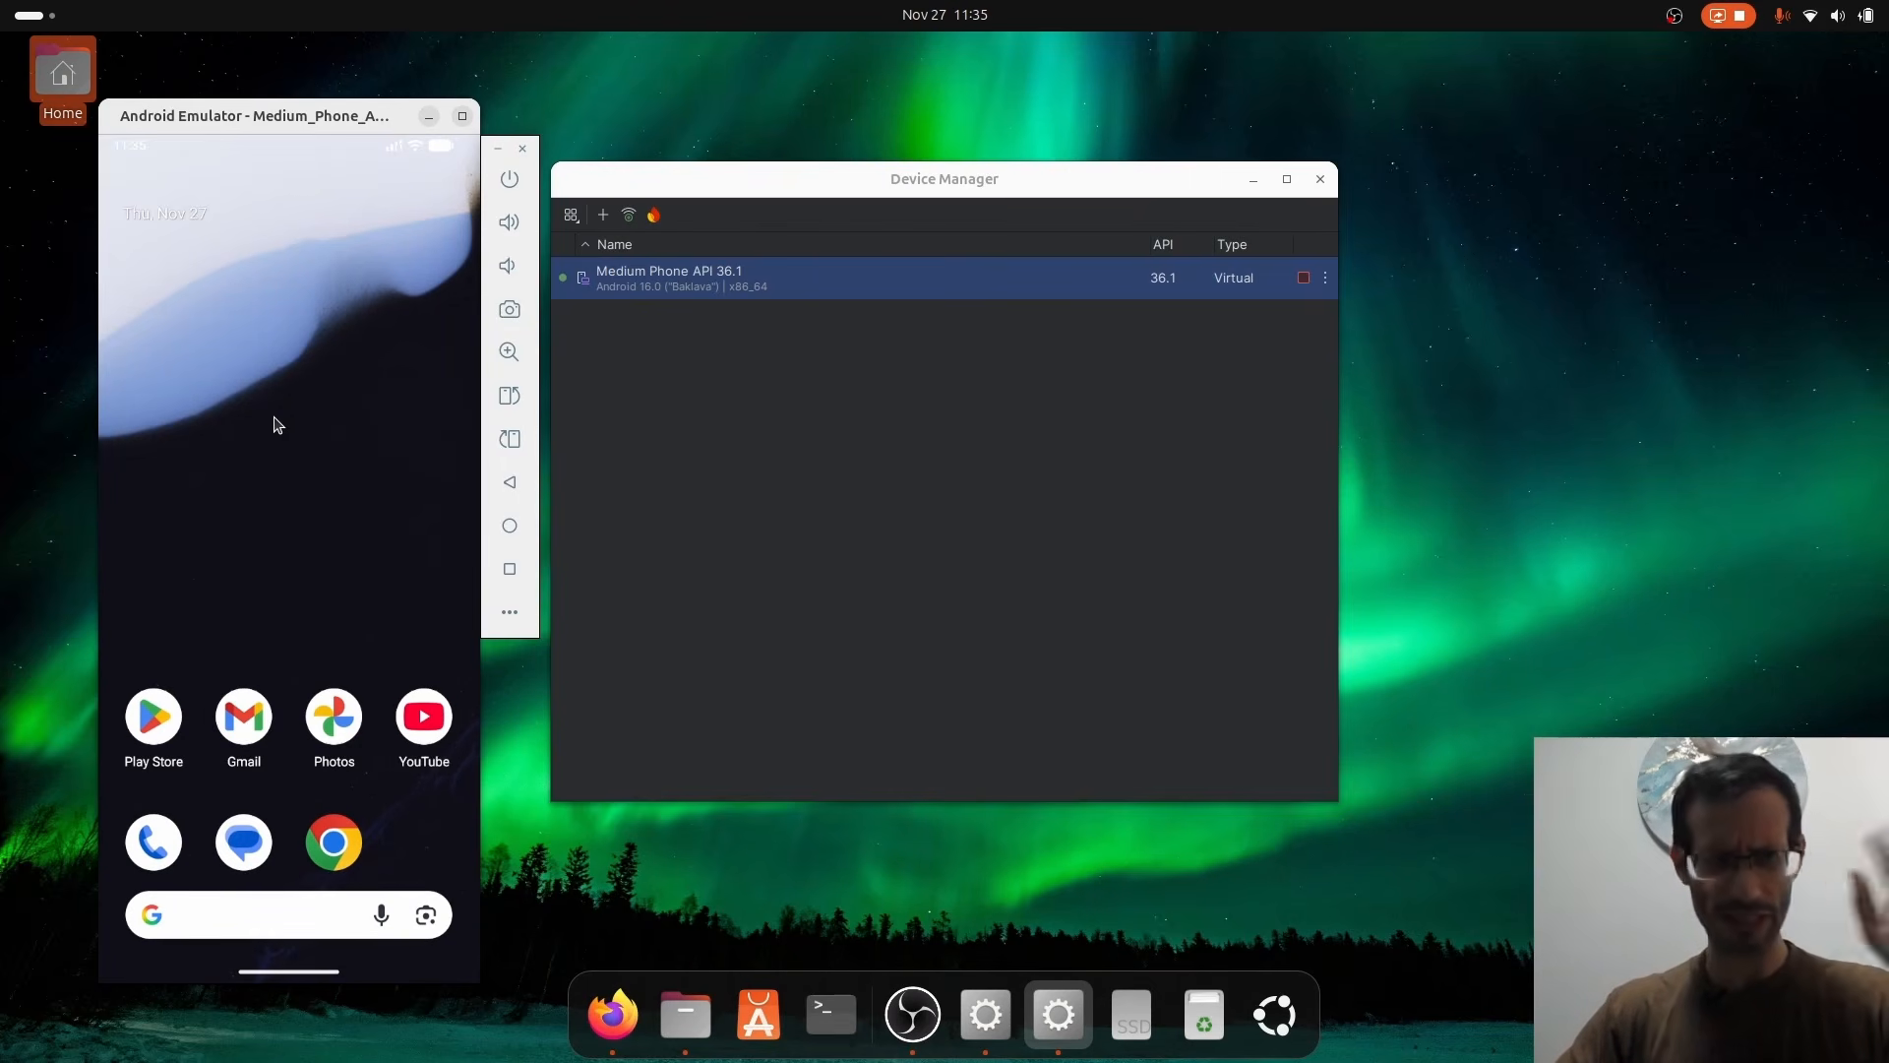
click(834, 520)
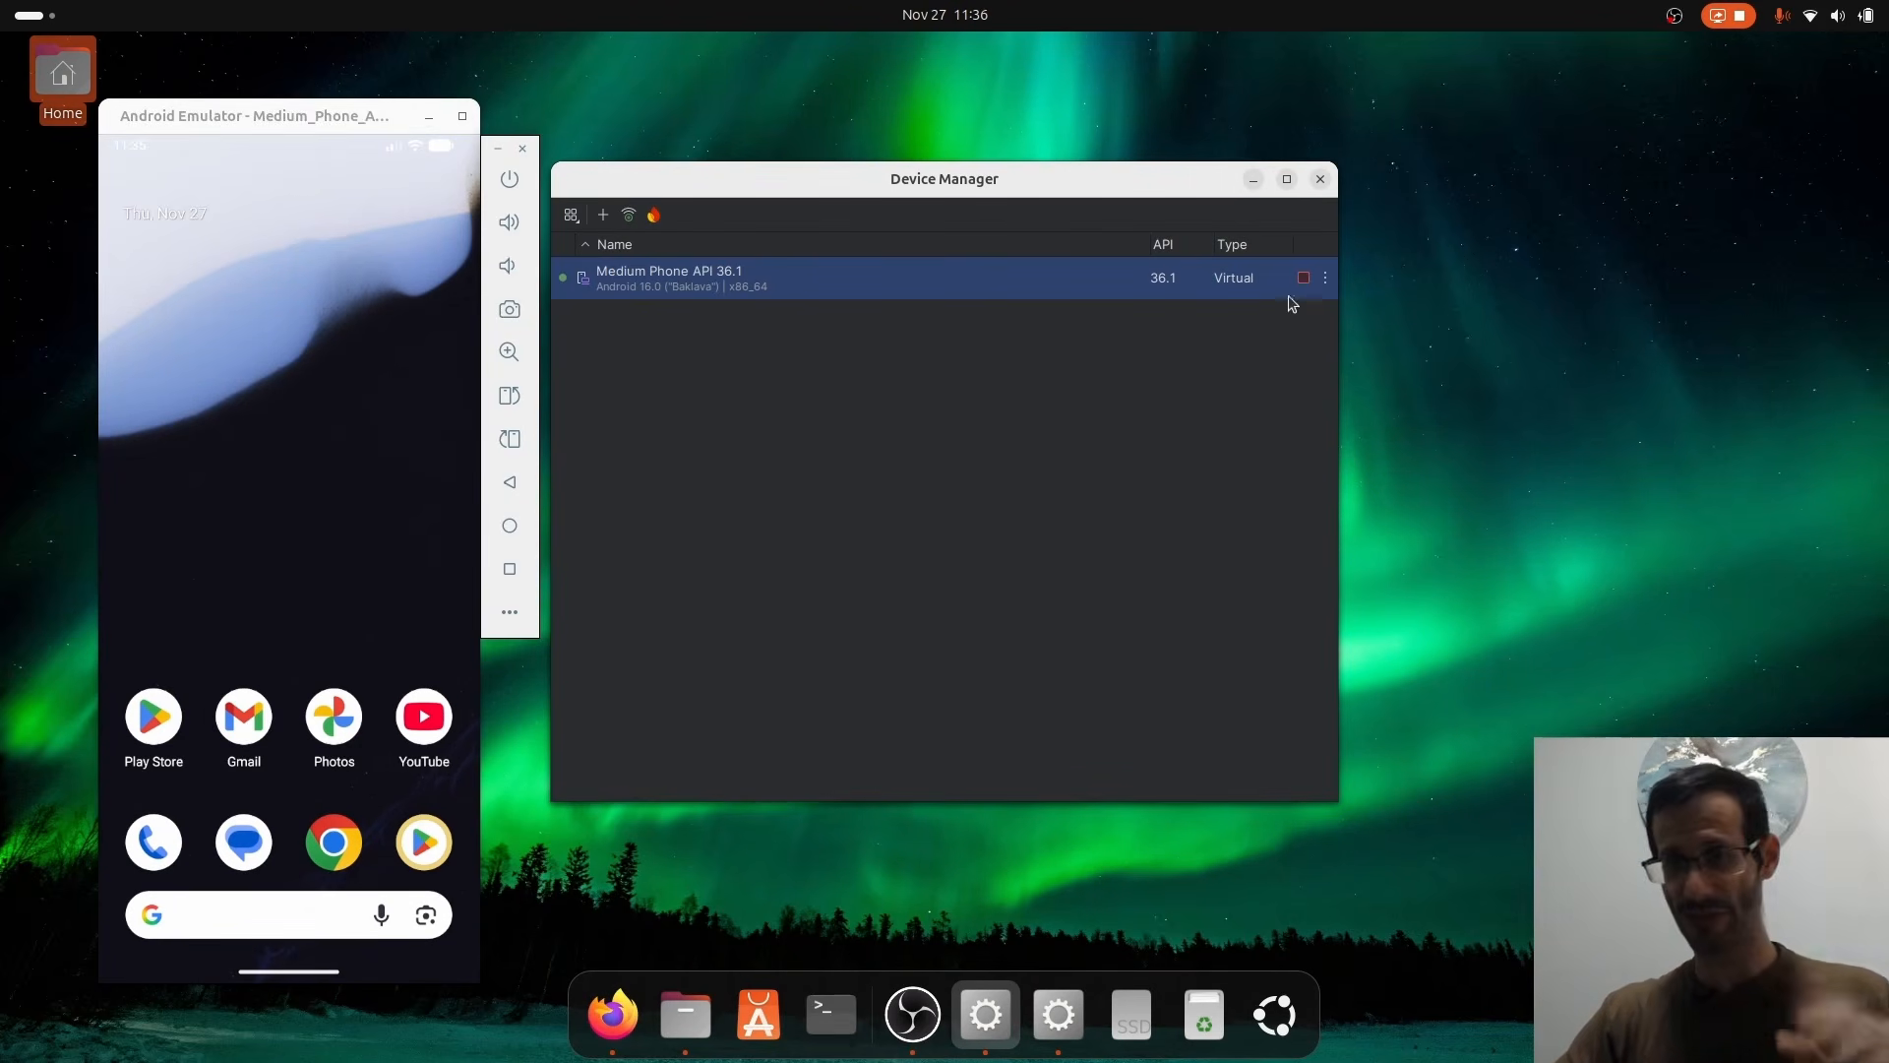
click(1320, 179)
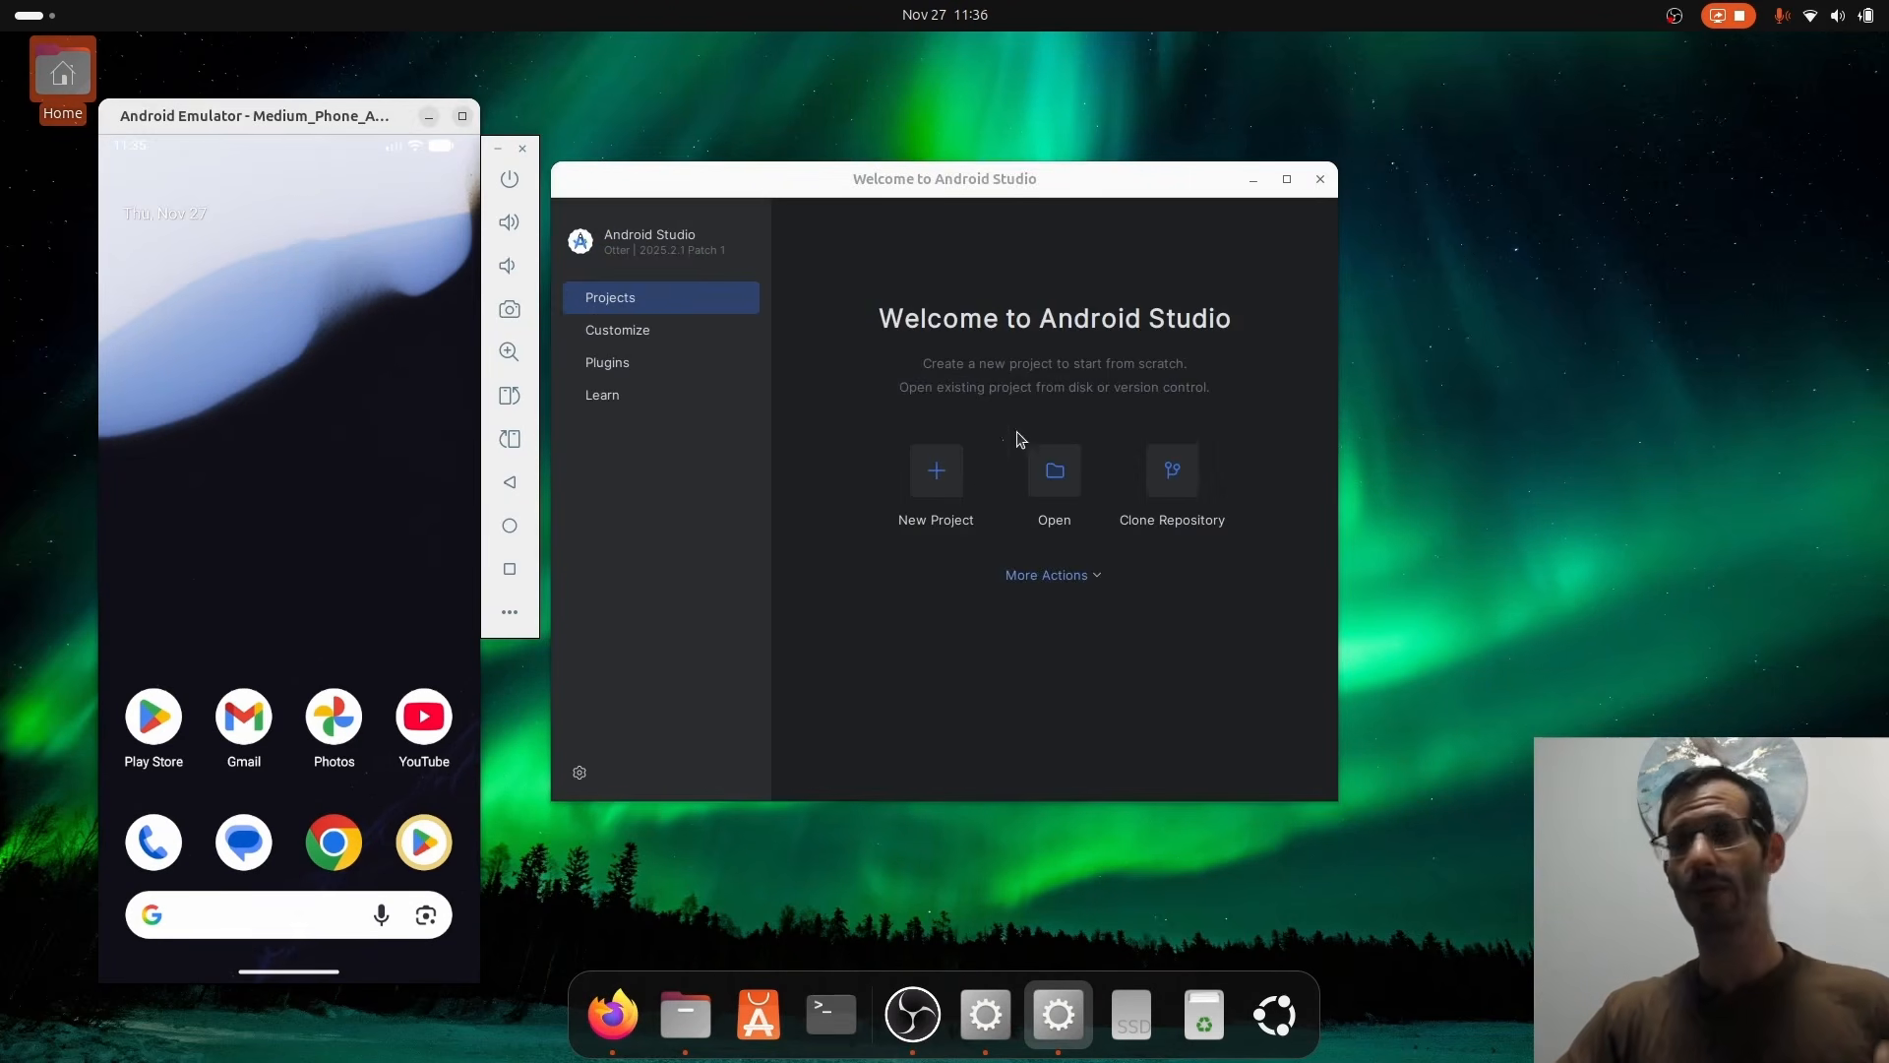
Create a new Empty Activity project named My Application with minimum SDK API 24 and Kotlin DSL build configuration
click(936, 473)
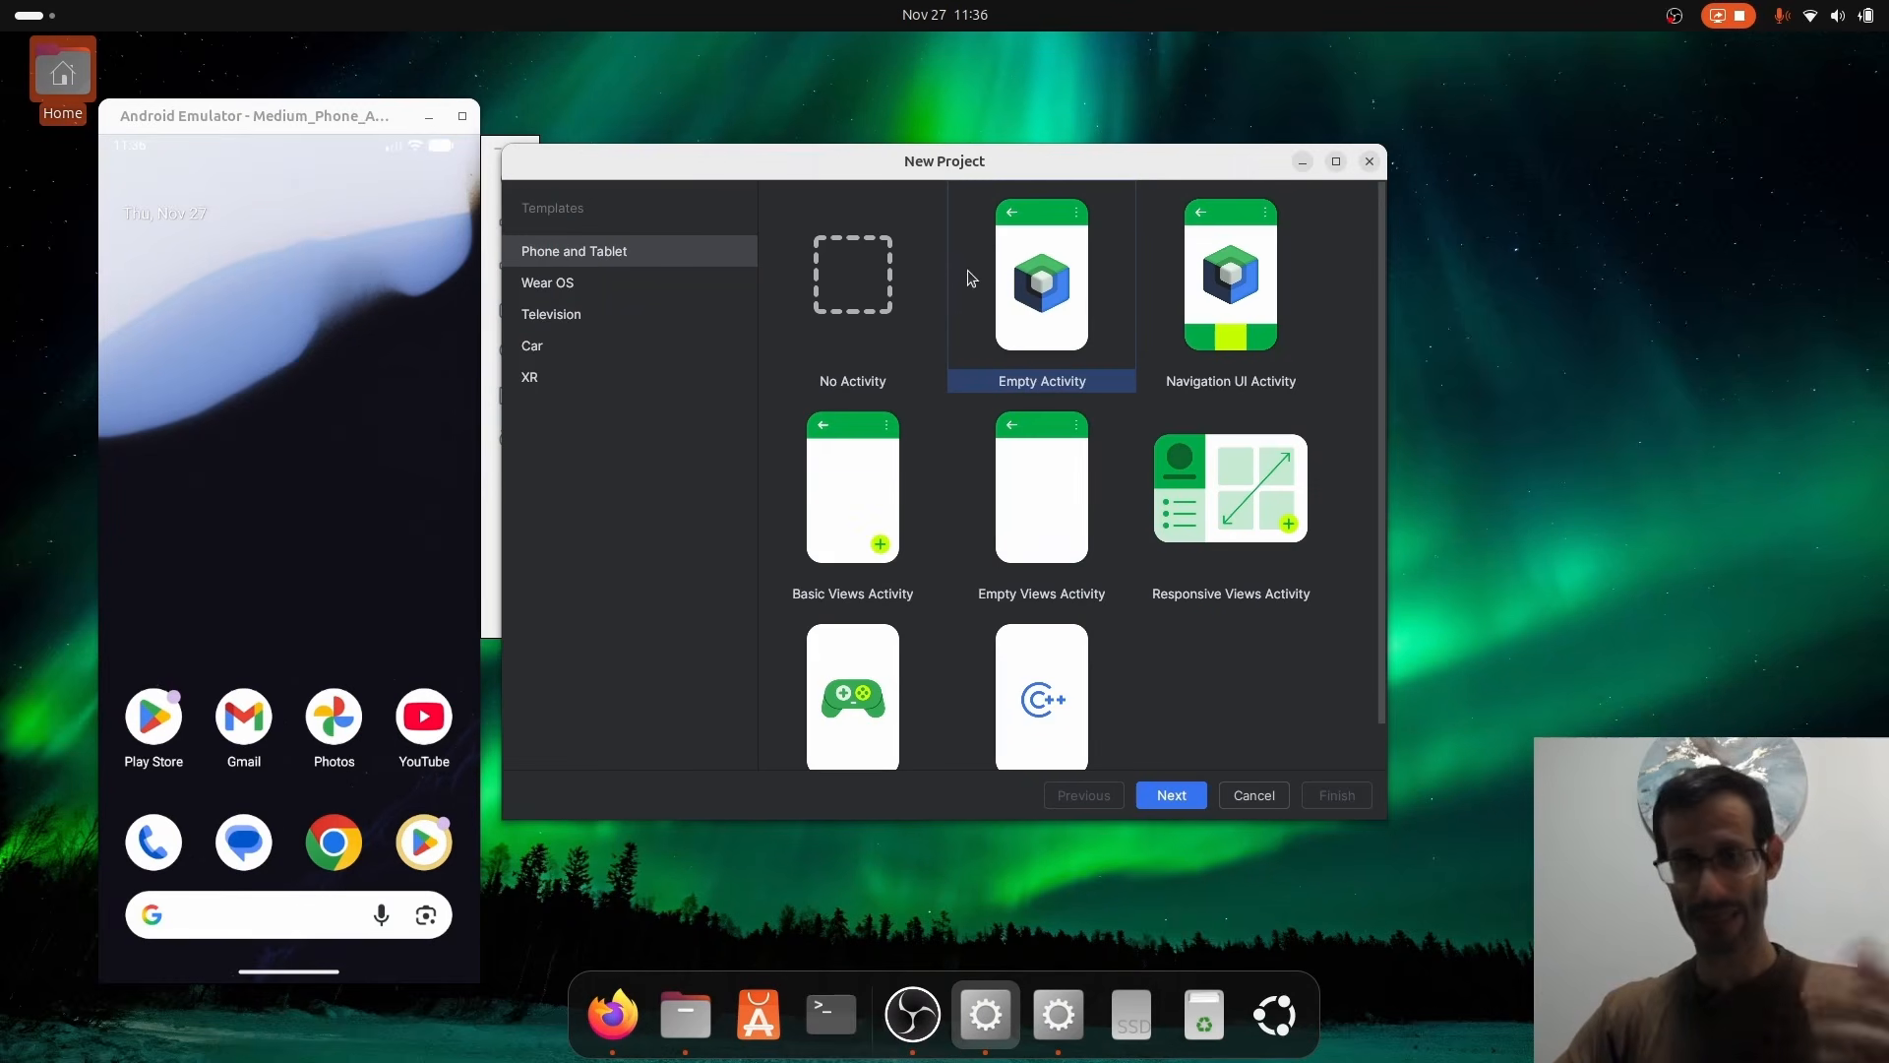
click(1161, 801)
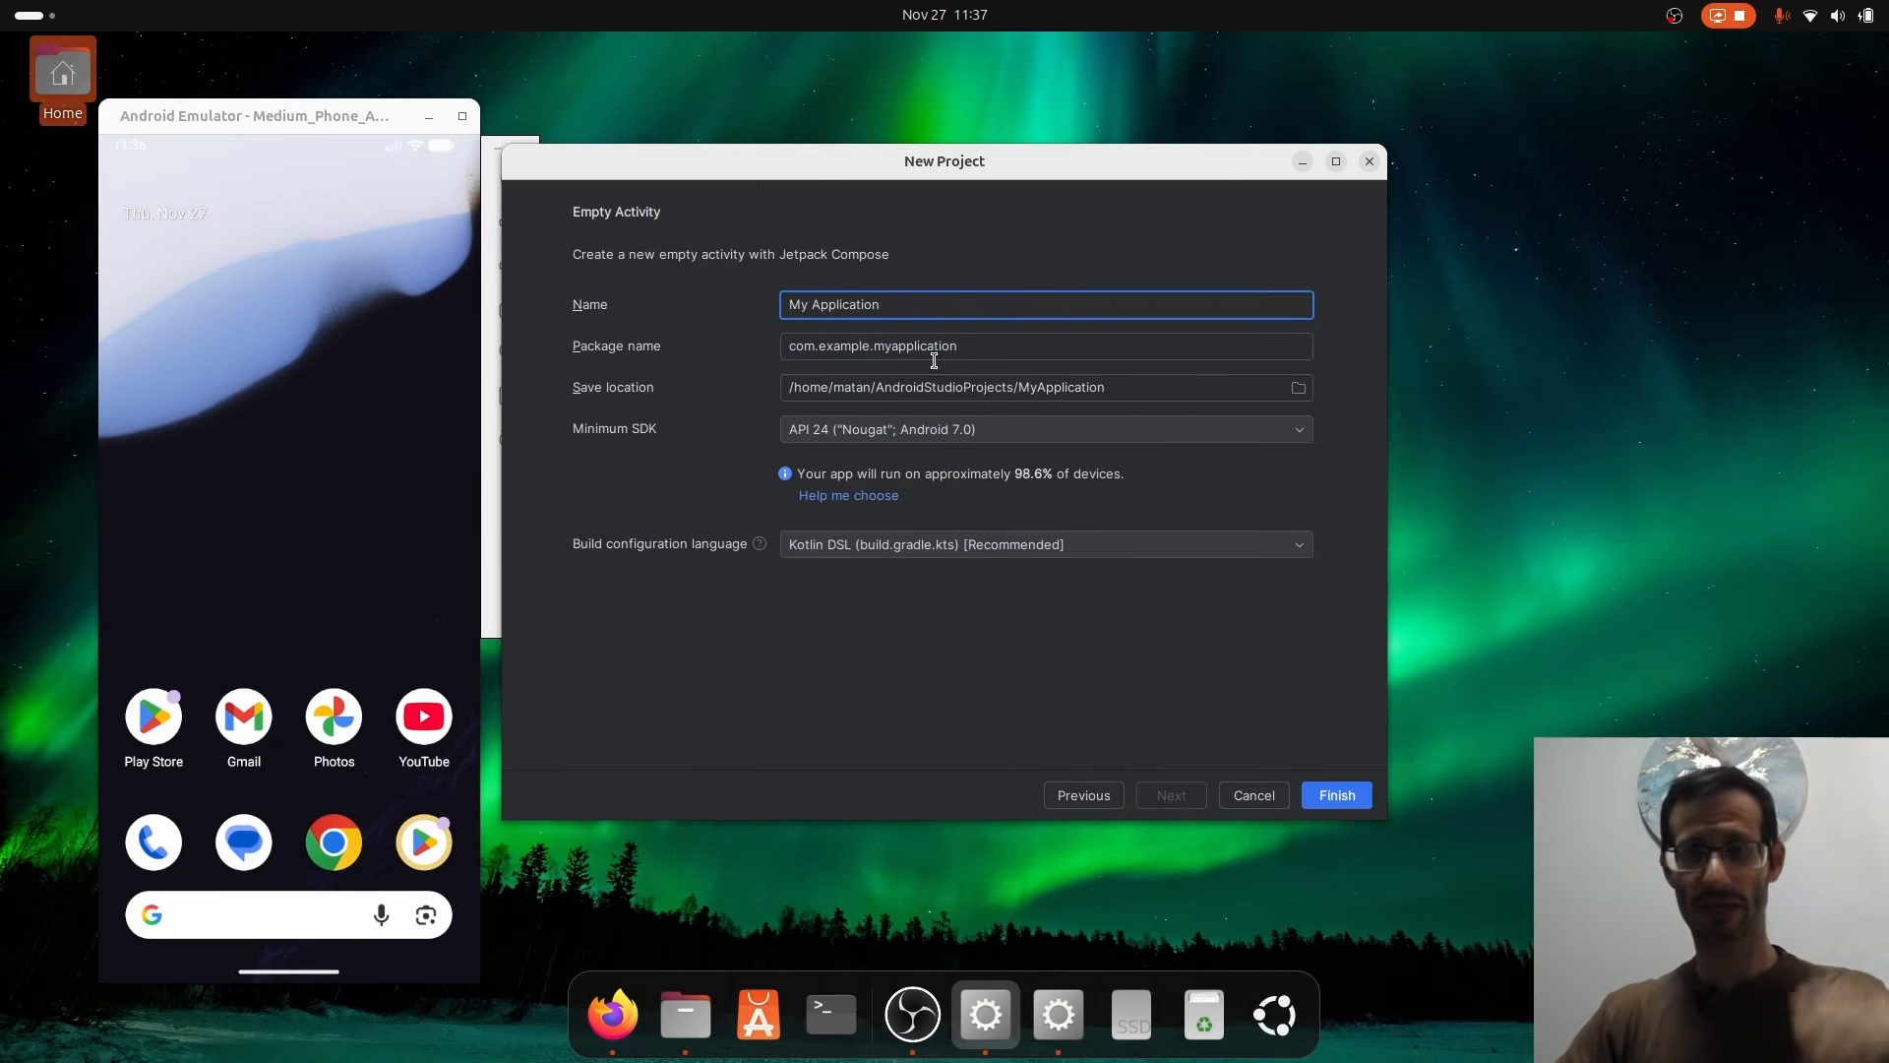
click(1338, 796)
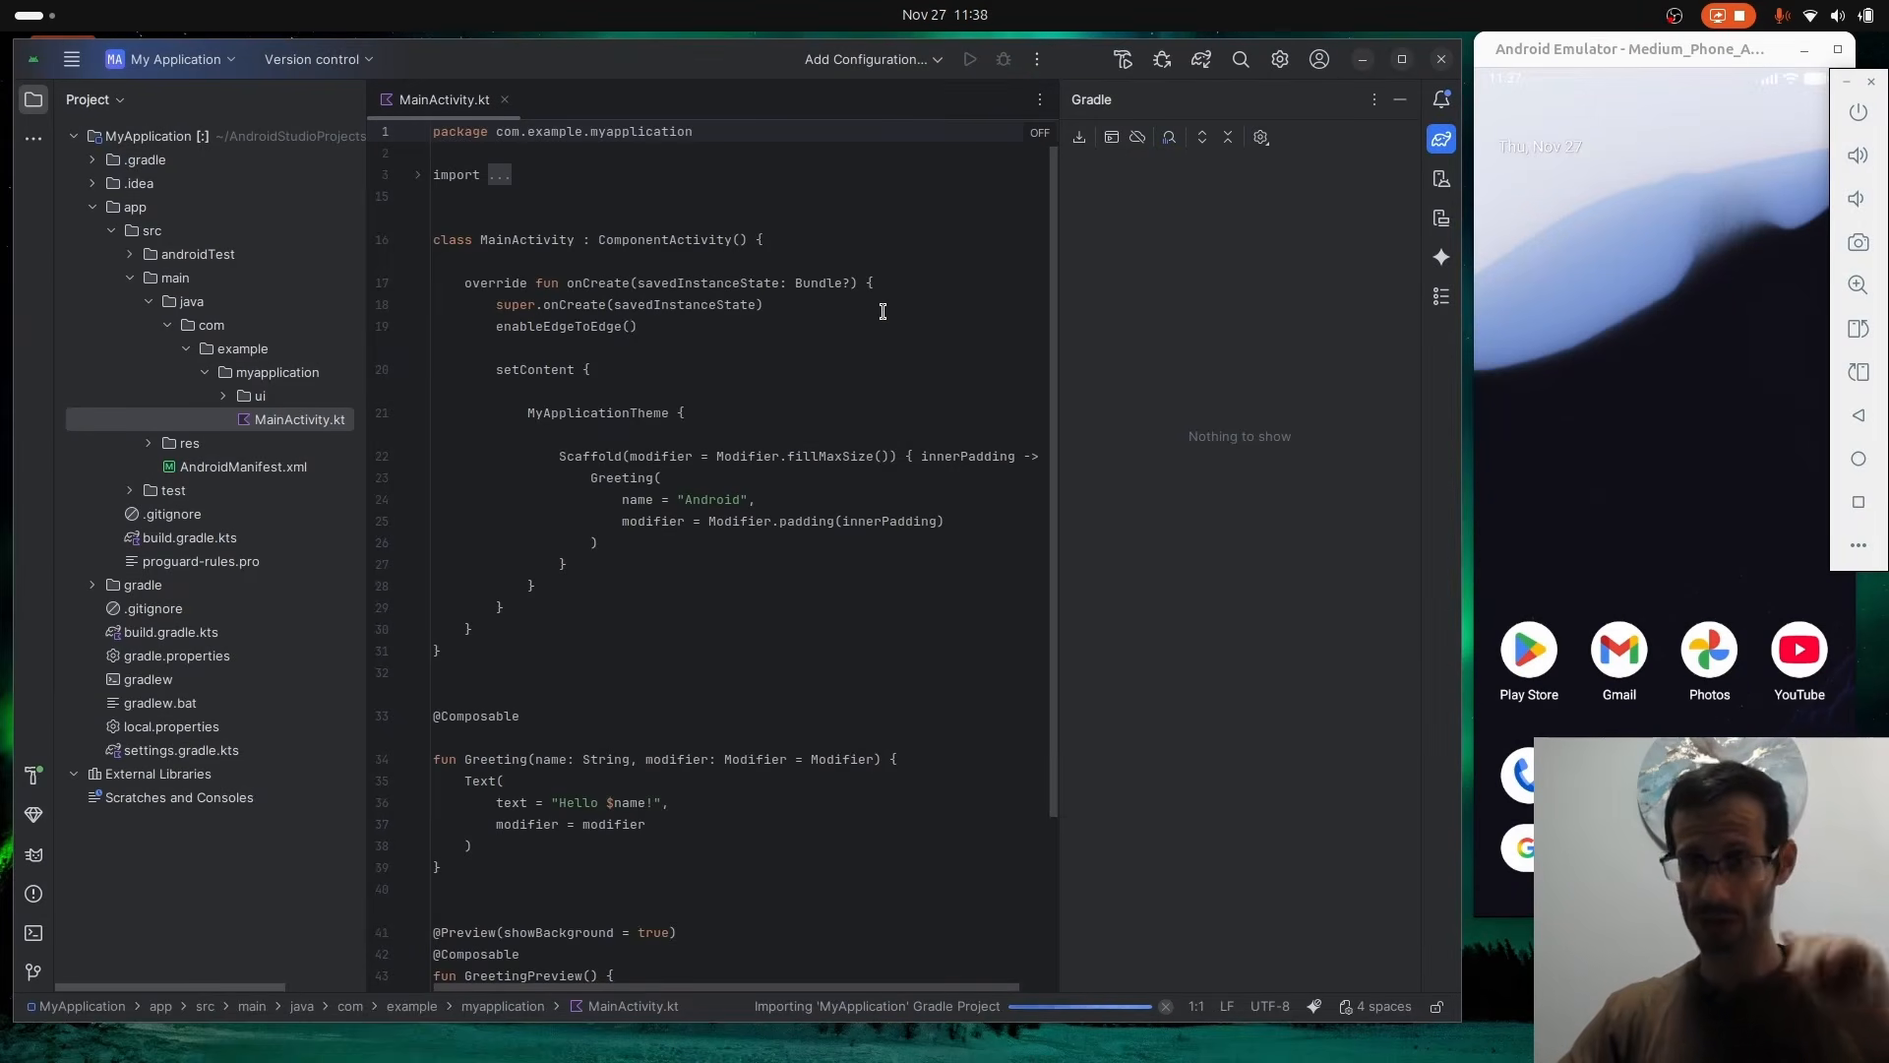